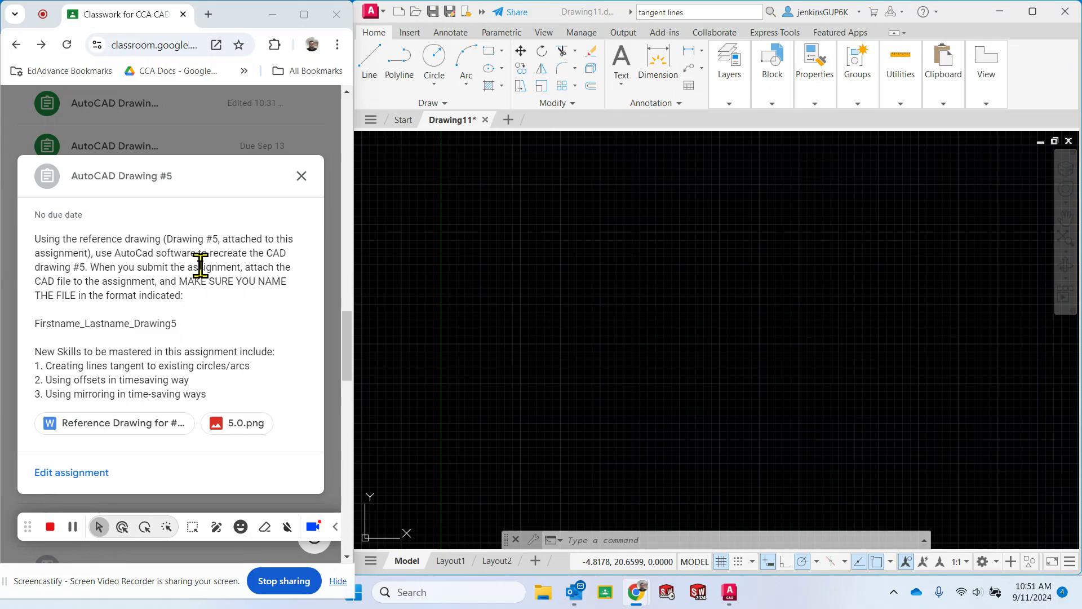
Step: Draw a practice circle with a radius of about 5.8 in the empty AutoCAD drawing area
{"action": "double_click", "coordinate": [125, 366]}
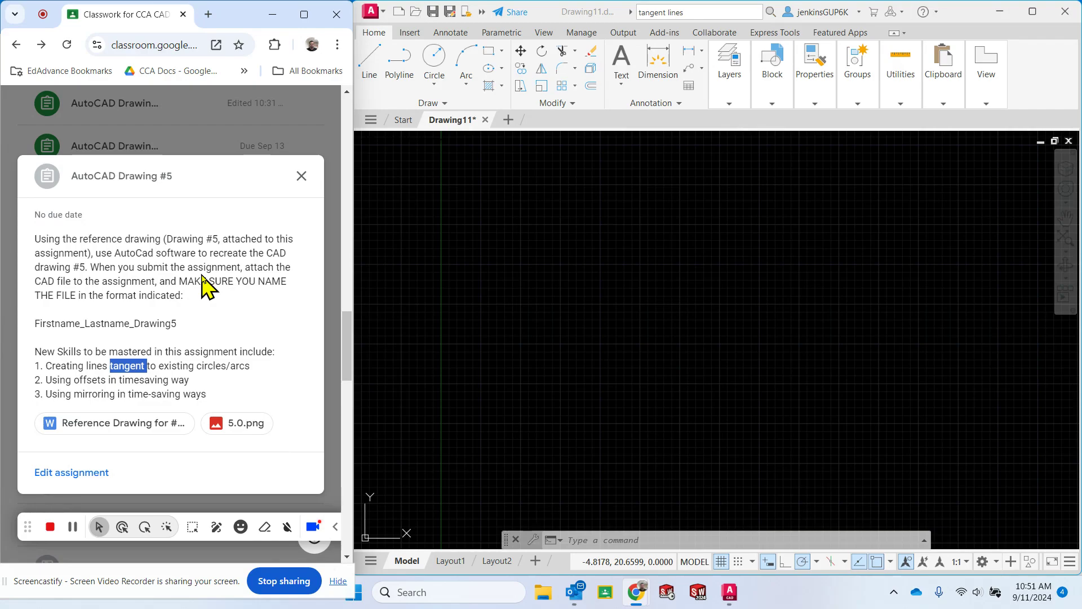
{"action": "left_click", "coordinate": [437, 60]}
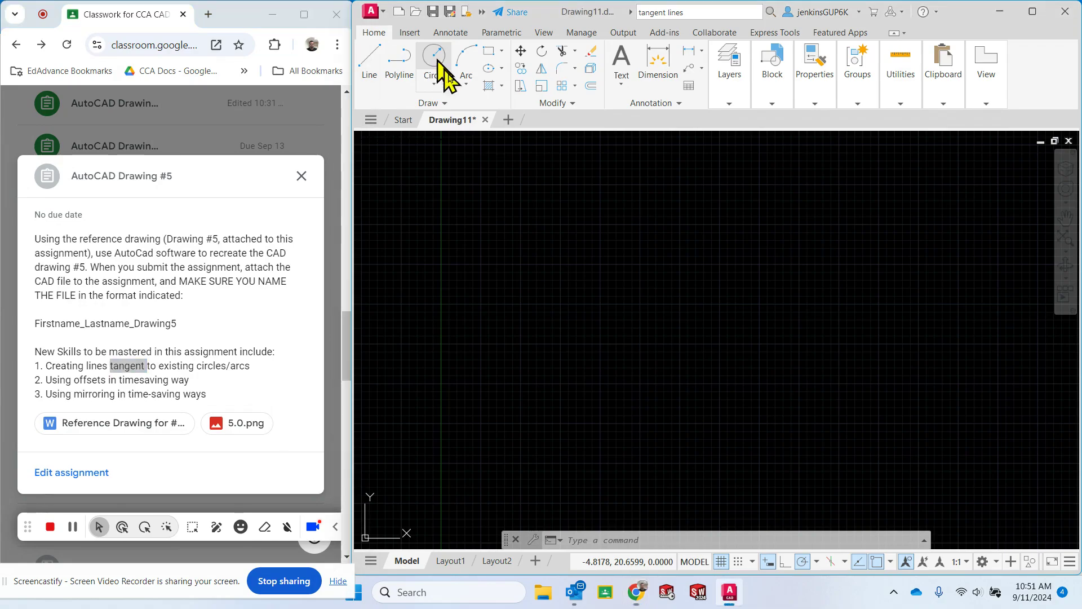
{"action": "left_click", "coordinate": [562, 243]}
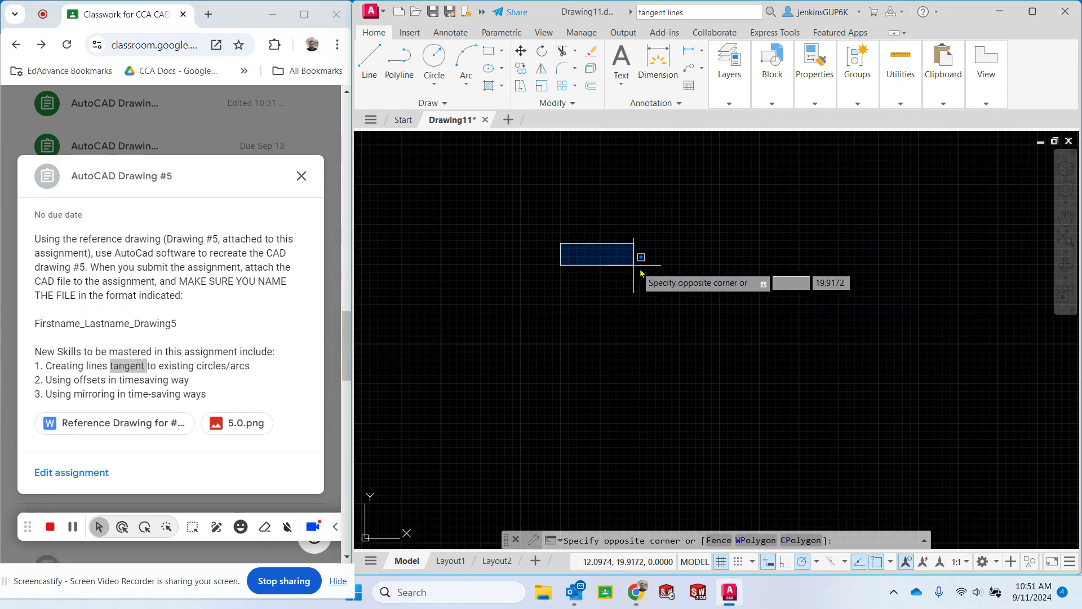
{"action": "left_click", "coordinate": [433, 56]}
{"action": "left_click", "coordinate": [614, 328]}
{"action": "left_click", "coordinate": [702, 355]}
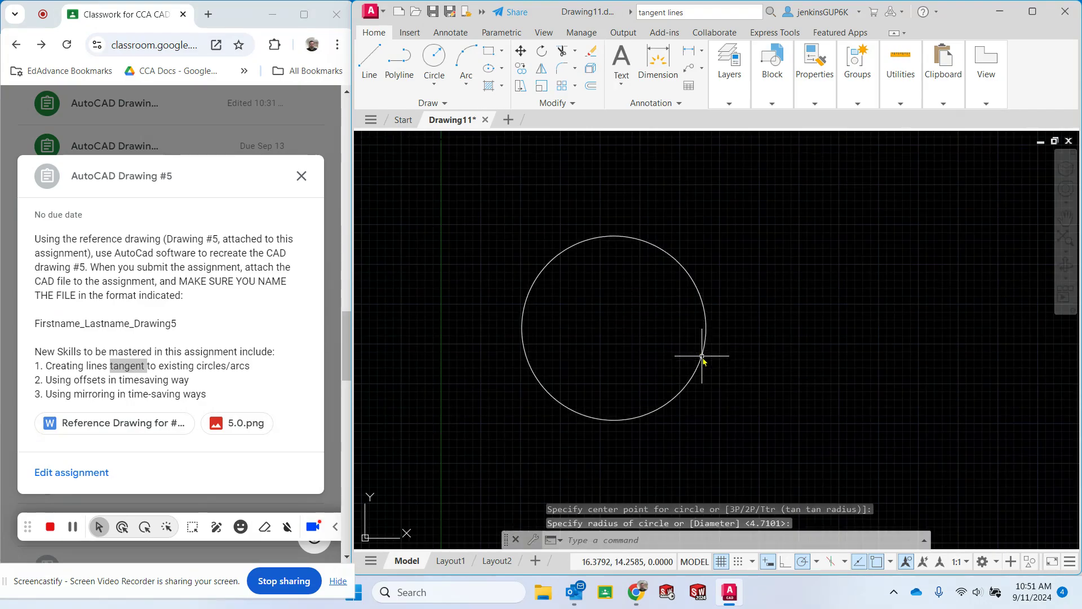
Step: Draw a sloping practice line that cuts across the upper part of the circle
{"action": "left_click", "coordinate": [369, 59]}
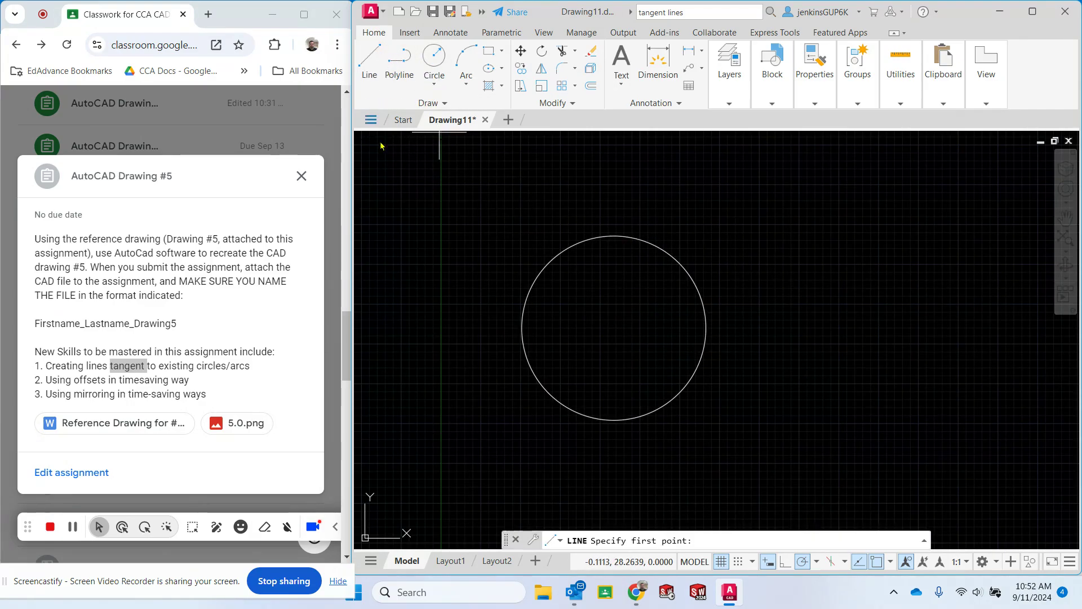
{"action": "left_click", "coordinate": [525, 229]}
{"action": "left_click", "coordinate": [757, 303]}
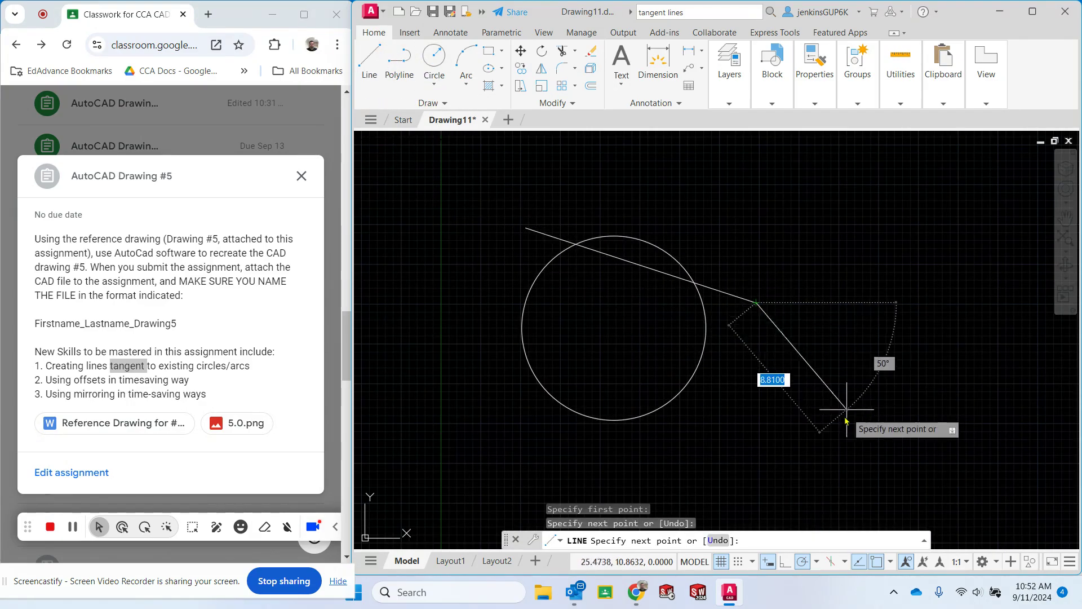
{"action": "key", "text": "Escape"}
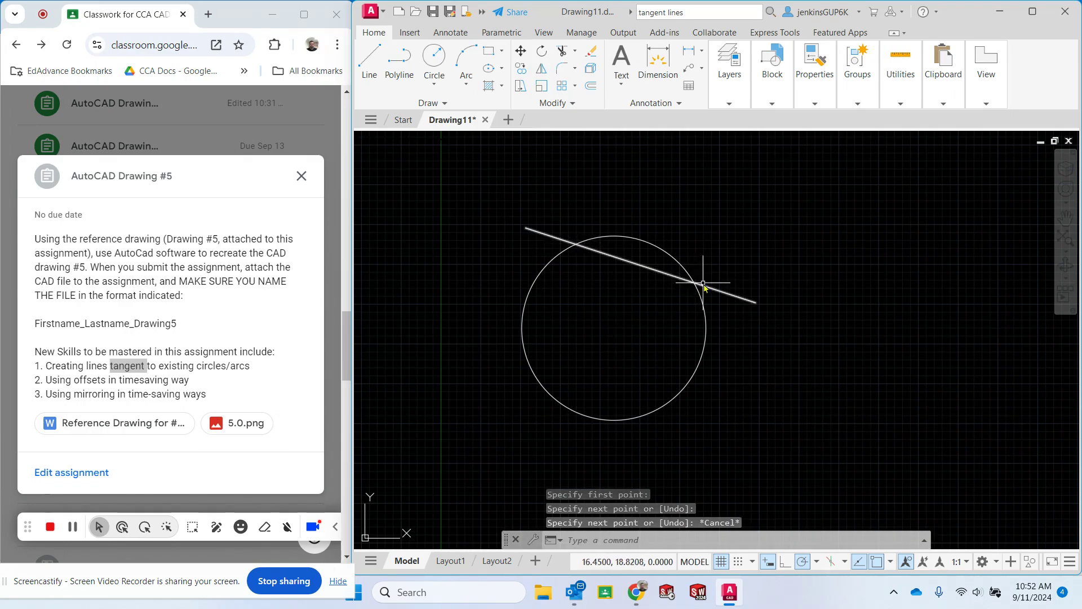
Step: Draw a practice line about 4.5 long from above the circle to a tangent point on its upper edge and inspect the contact
{"action": "left_click", "coordinate": [372, 62]}
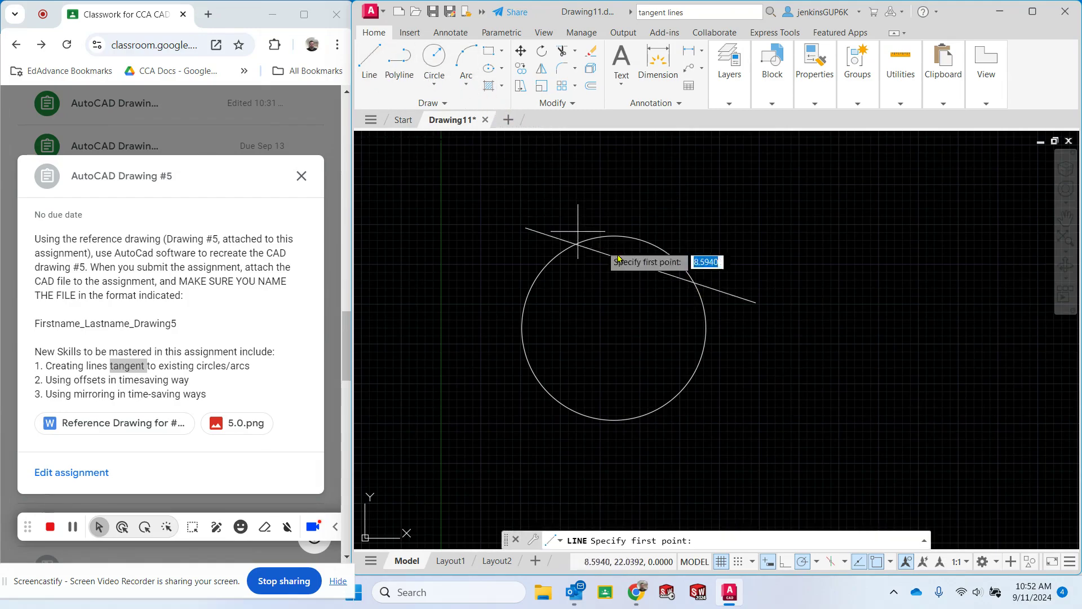
{"action": "left_click", "coordinate": [569, 221]}
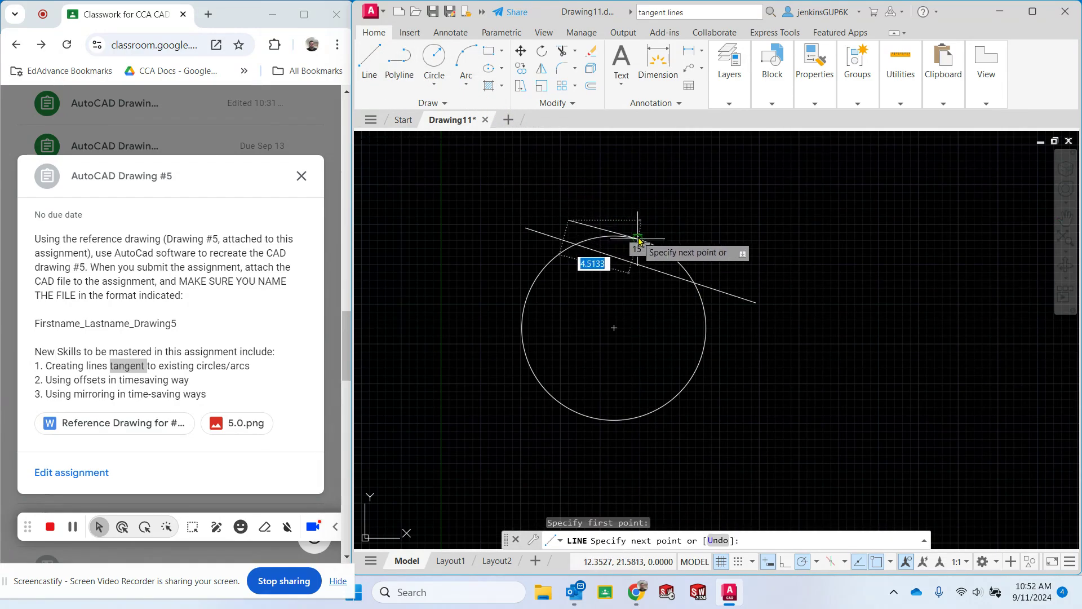
{"action": "left_click", "coordinate": [640, 239]}
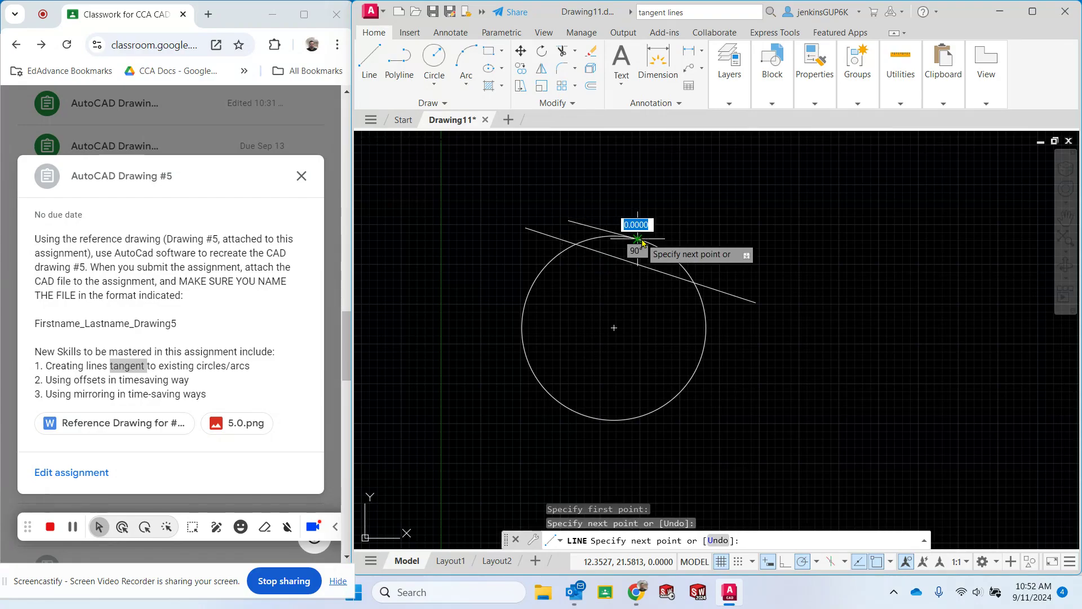
{"action": "key", "text": "Escape"}
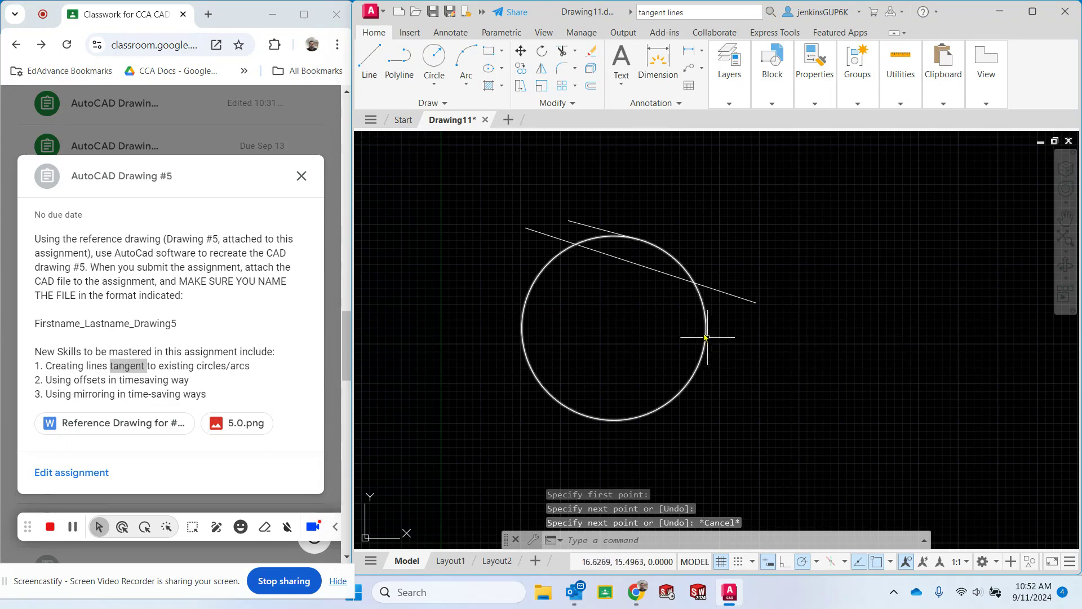
{"action": "scroll", "coordinate": [632, 247], "scroll_direction": "up", "scroll_amount": 6}
{"action": "scroll", "coordinate": [632, 247], "scroll_direction": "down", "scroll_amount": 4}
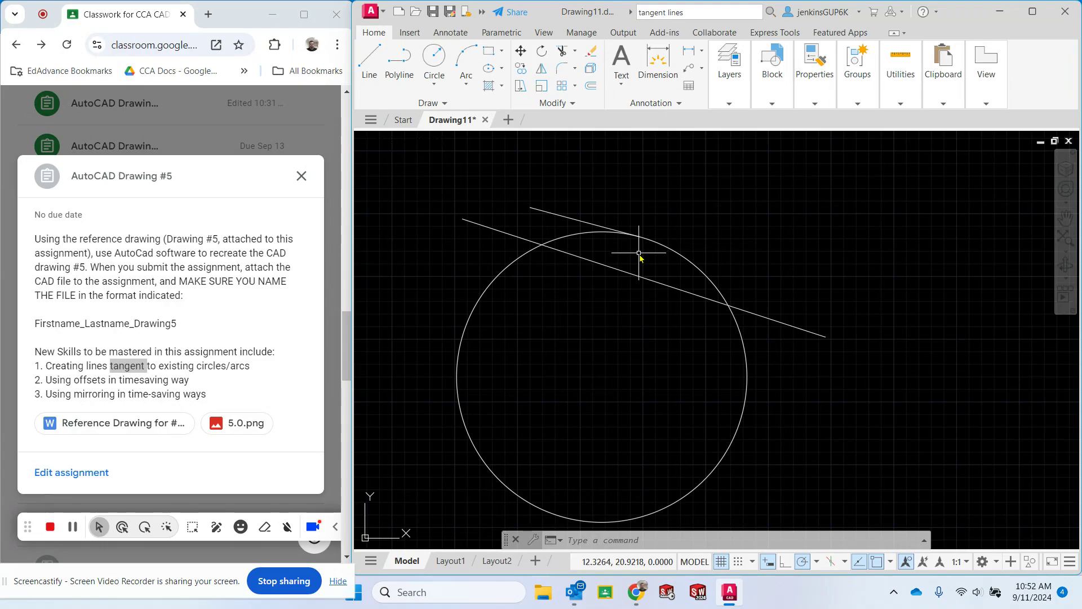
{"action": "scroll", "coordinate": [640, 253], "scroll_direction": "down", "scroll_amount": 2}
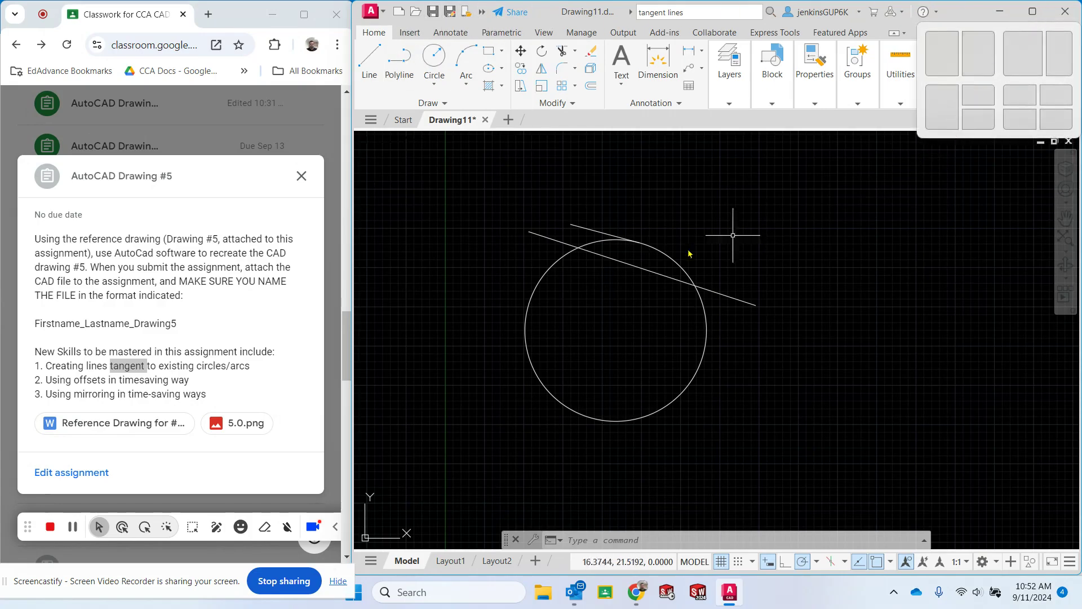
Step: Delete both practice lines and the practice circle
{"action": "left_click", "coordinate": [596, 233]}
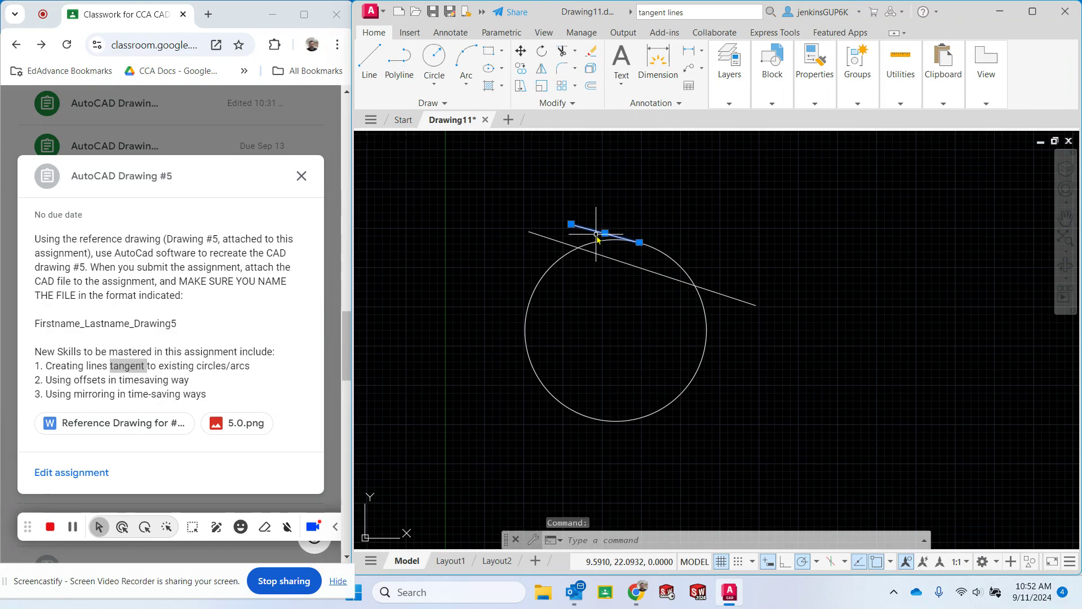
{"action": "key", "text": "Delete"}
{"action": "left_click", "coordinate": [608, 240]}
{"action": "key", "text": "Delete"}
{"action": "left_click", "coordinate": [604, 256]}
{"action": "key", "text": "Delete"}
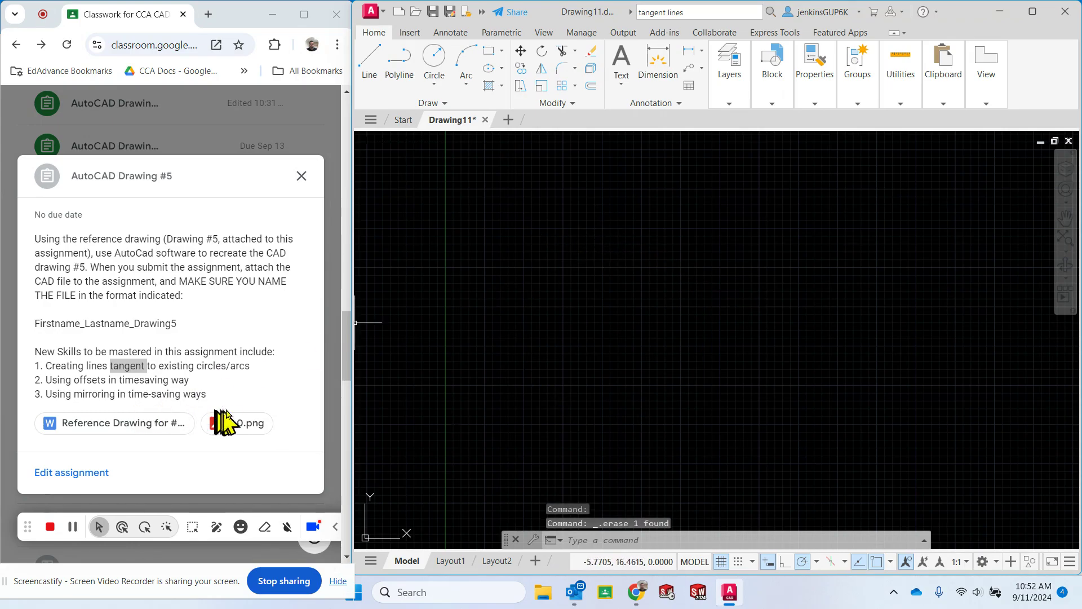
Step: Open the assignment's reference image 5.0.png in the browser and examine the part's shape and dimensions at a larger size
{"action": "left_click", "coordinate": [141, 370]}
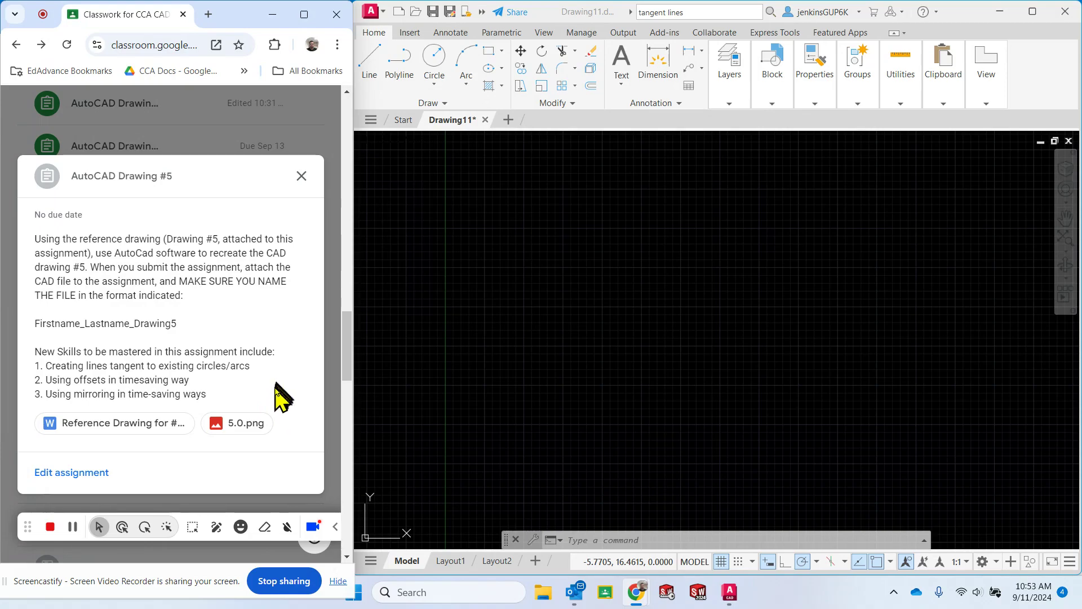
{"action": "left_click", "coordinate": [241, 429]}
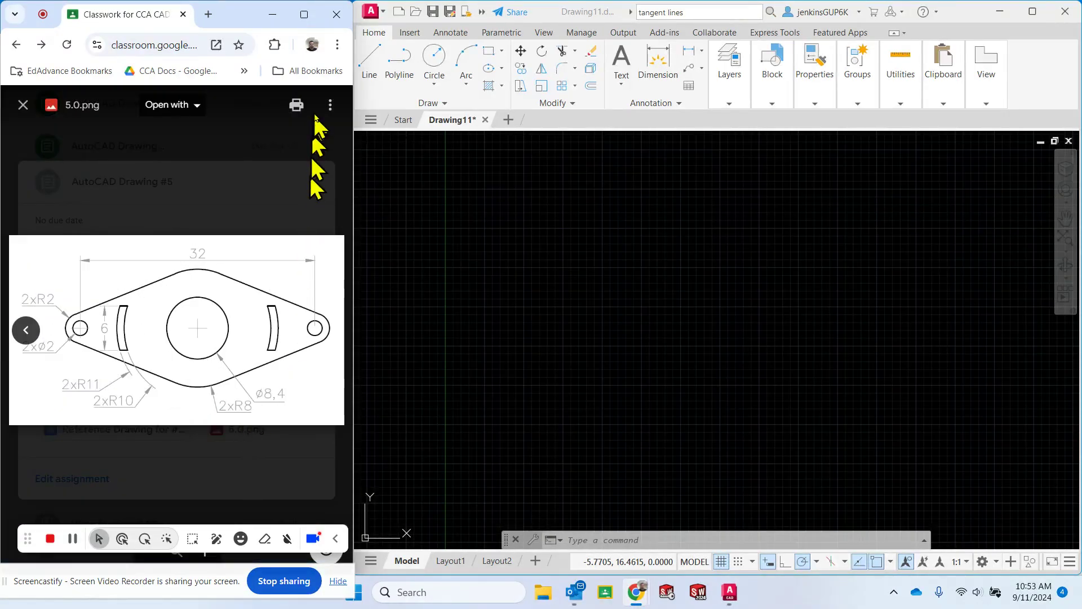
{"action": "left_click", "coordinate": [304, 14]}
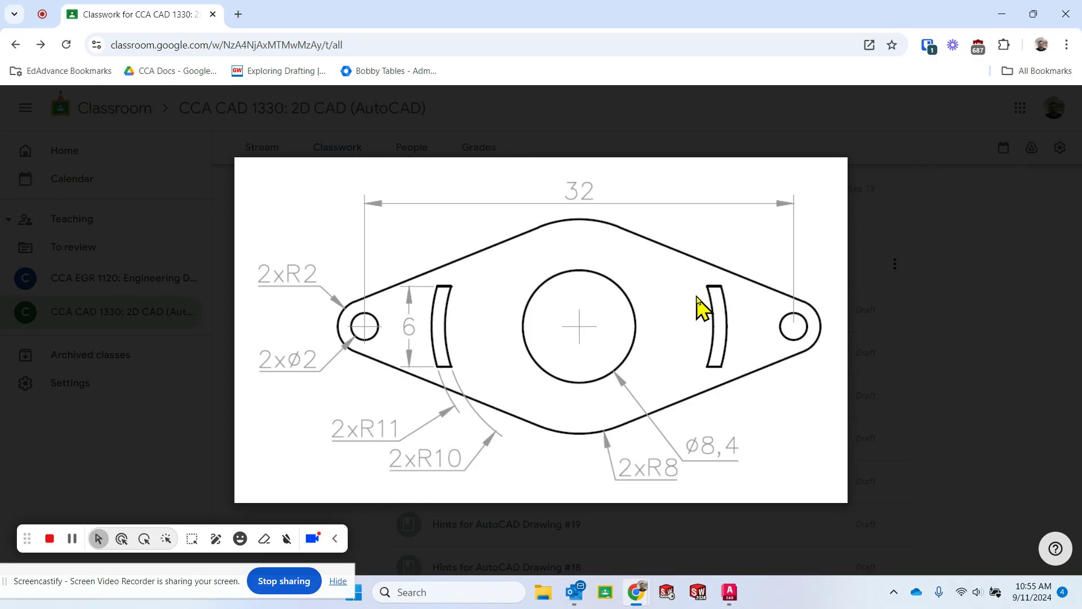
{"action": "left_click", "coordinate": [1033, 14]}
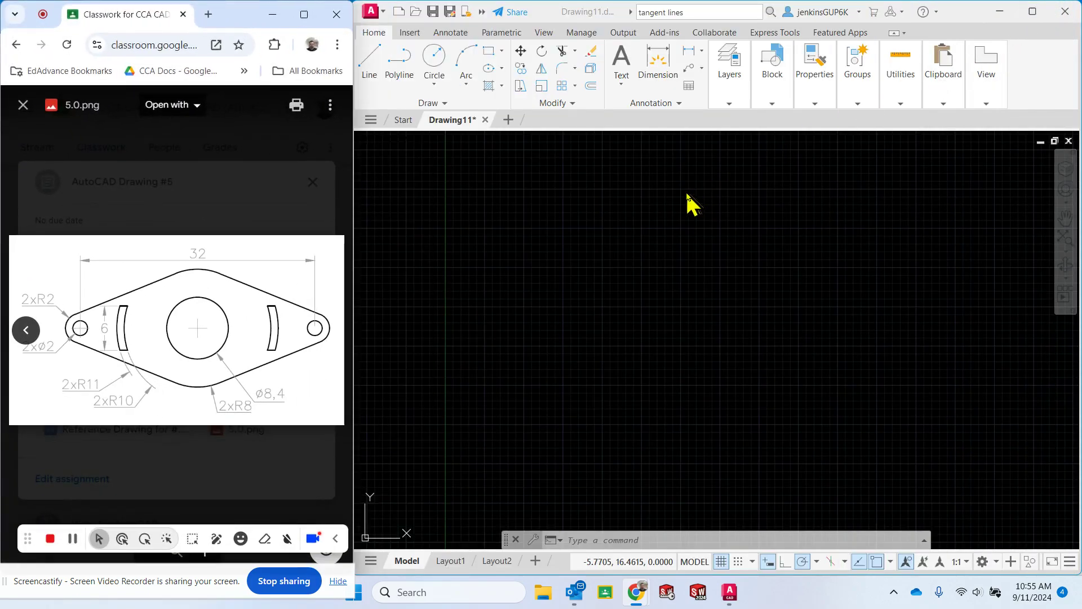
Step: Switch to AutoCAD and bring the drawing's origin to the middle of the view
{"action": "left_click", "coordinate": [575, 382]}
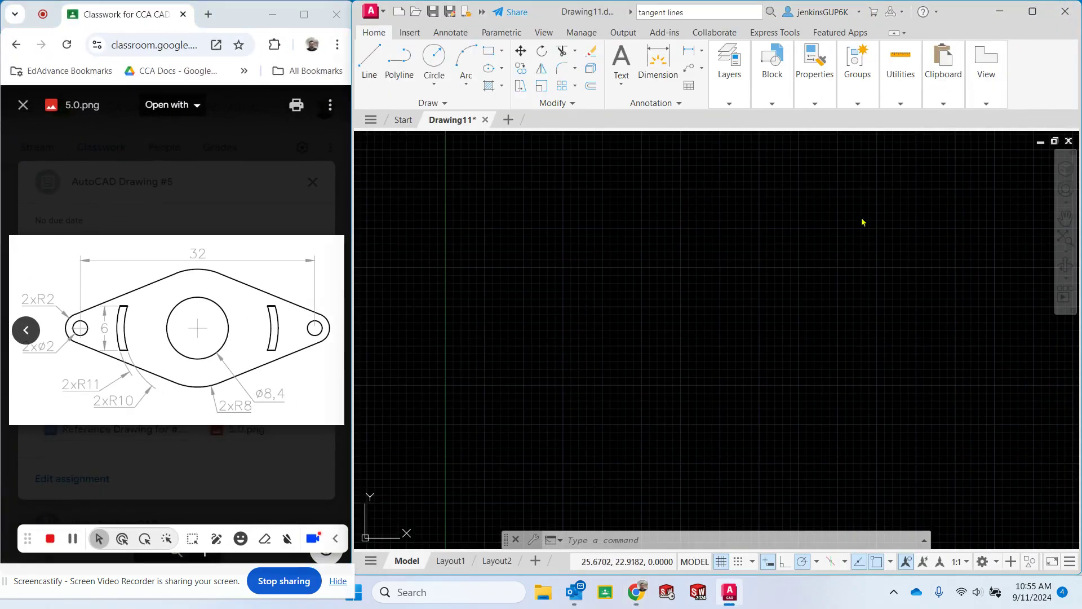
{"action": "mouse_move", "coordinate": [620, 331]}
{"action": "middle_mouse_down"}
{"action": "mouse_move", "coordinate": [778, 254]}
{"action": "mouse_move", "coordinate": [946, 133]}
{"action": "middle_mouse_up"}
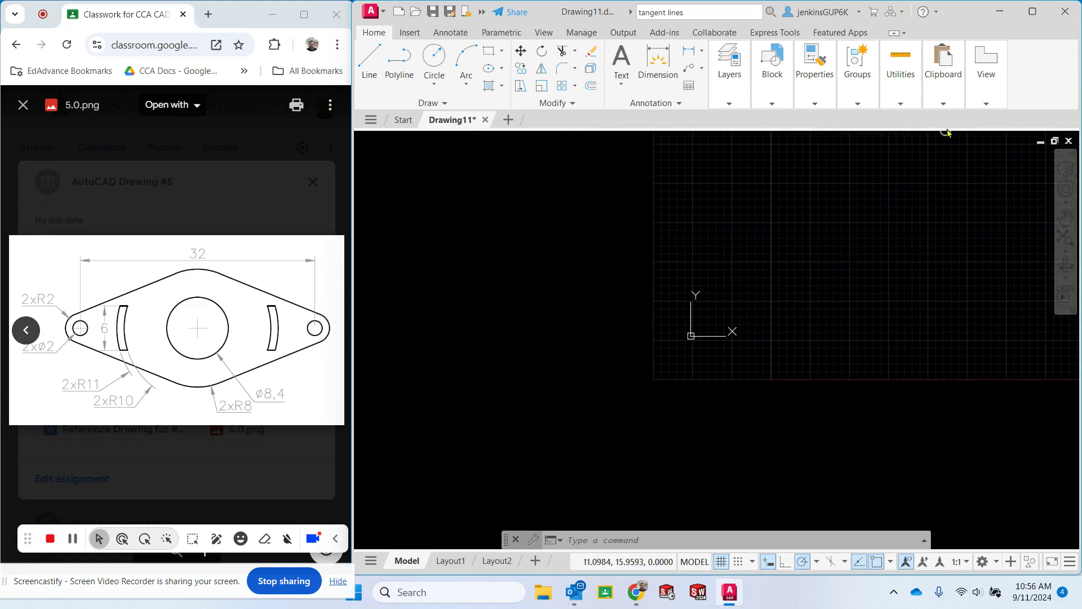
{"action": "mouse_move", "coordinate": [815, 333]}
{"action": "middle_mouse_down"}
{"action": "mouse_move", "coordinate": [827, 307]}
{"action": "mouse_move", "coordinate": [790, 287]}
{"action": "mouse_move", "coordinate": [795, 261]}
{"action": "middle_mouse_up"}
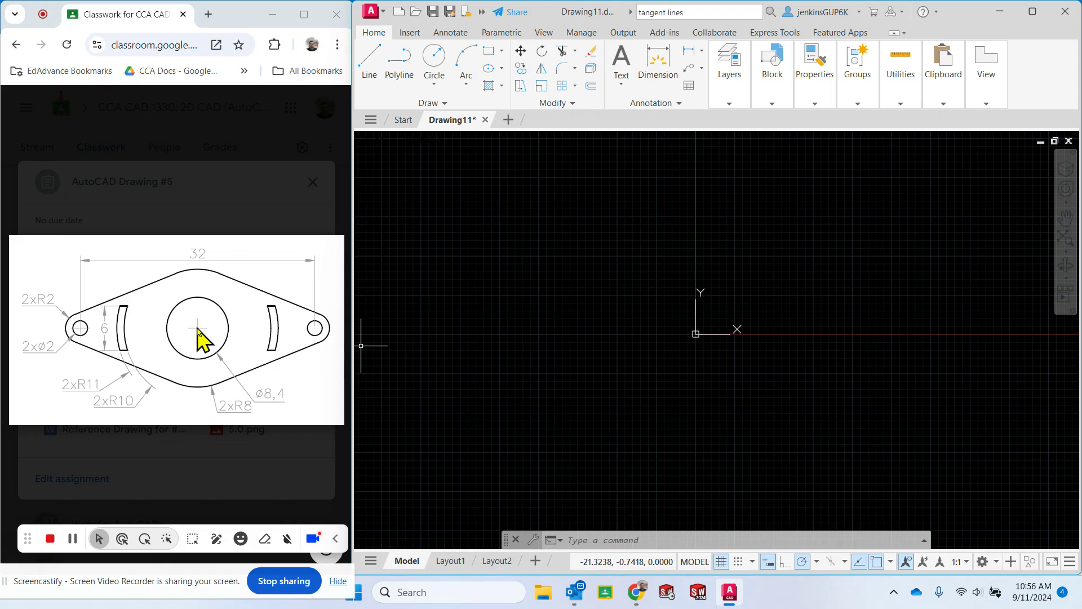
{"action": "left_click", "coordinate": [433, 59]}
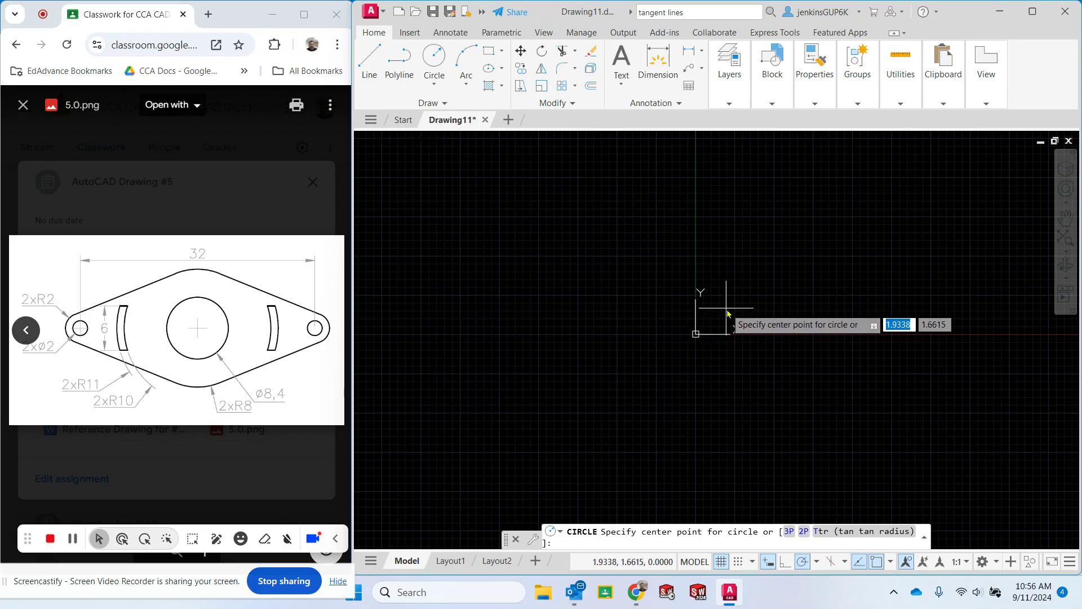
{"action": "type", "text": "0,0"}
{"action": "key", "text": "Return"}
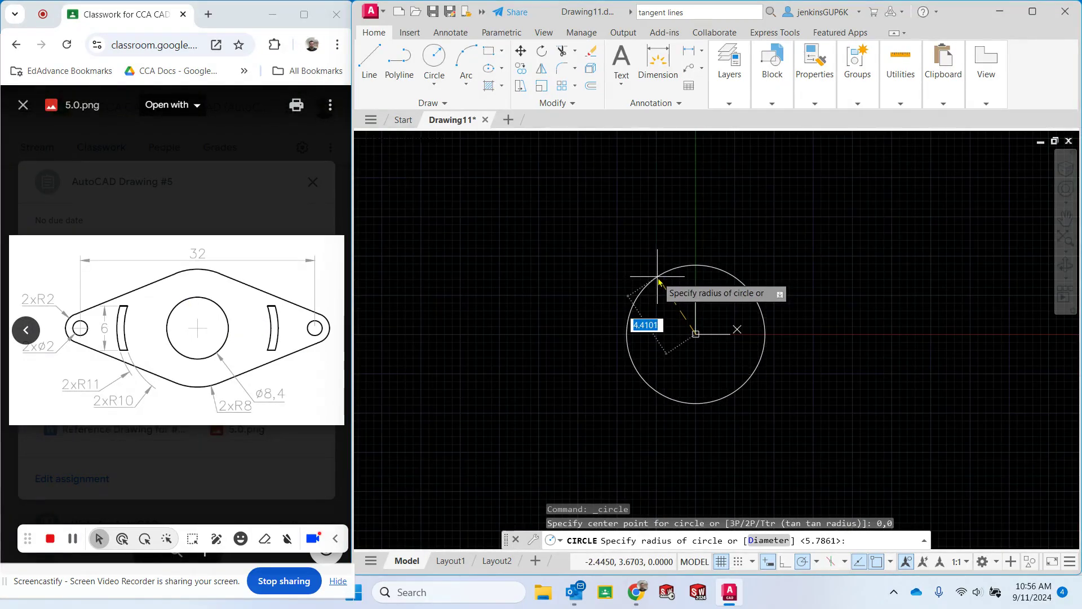
{"action": "key", "text": "Escape"}
{"action": "key", "text": "Escape"}
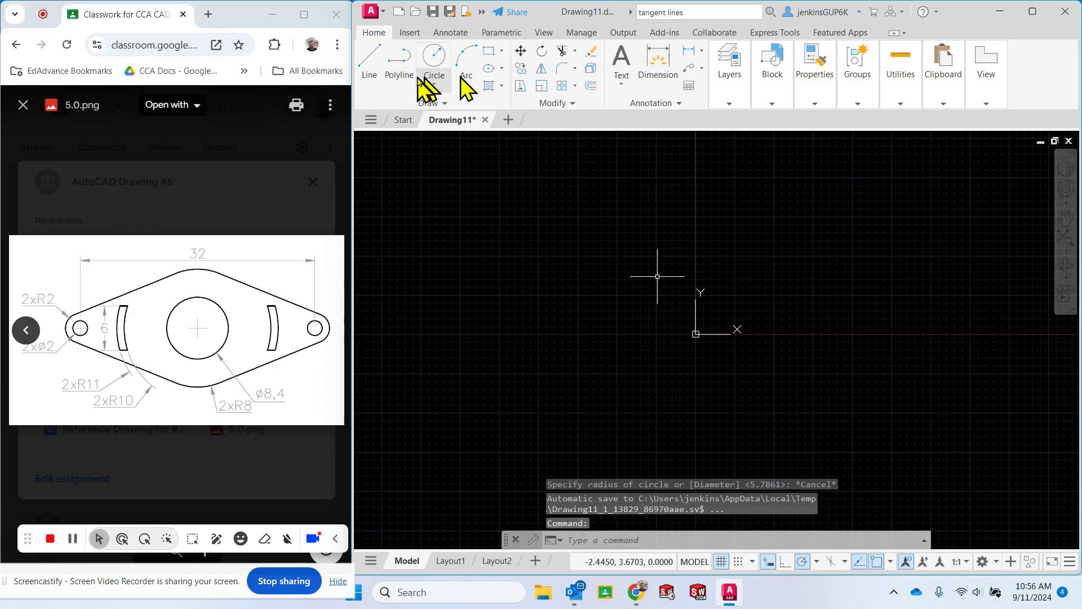
Step: Draw a circle by center and diameter at 0,0 with a diameter of 8.4
{"action": "left_click", "coordinate": [435, 85]}
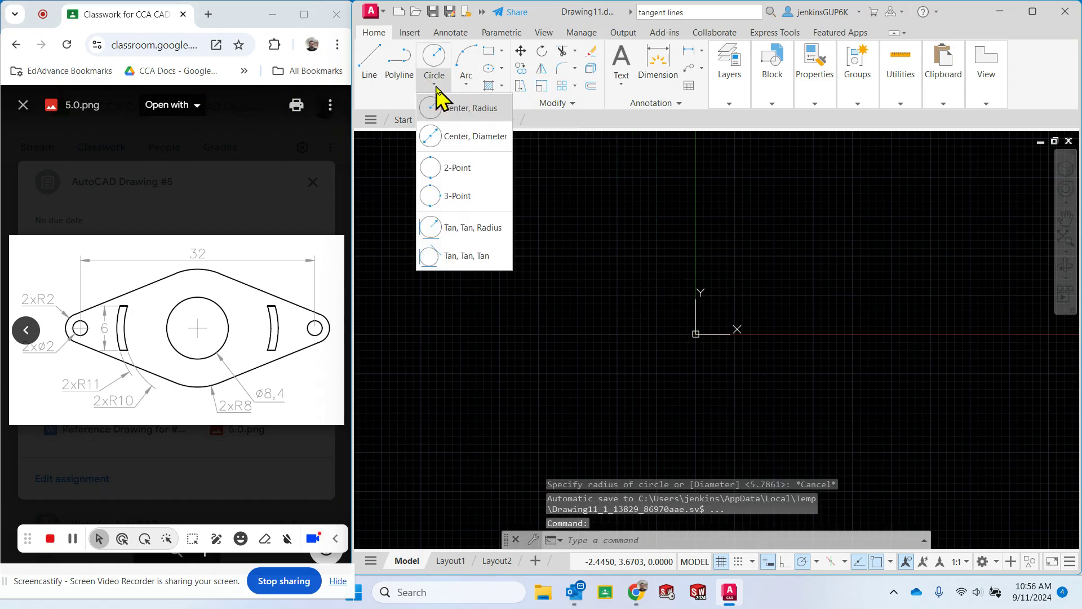
{"action": "left_click", "coordinate": [447, 146]}
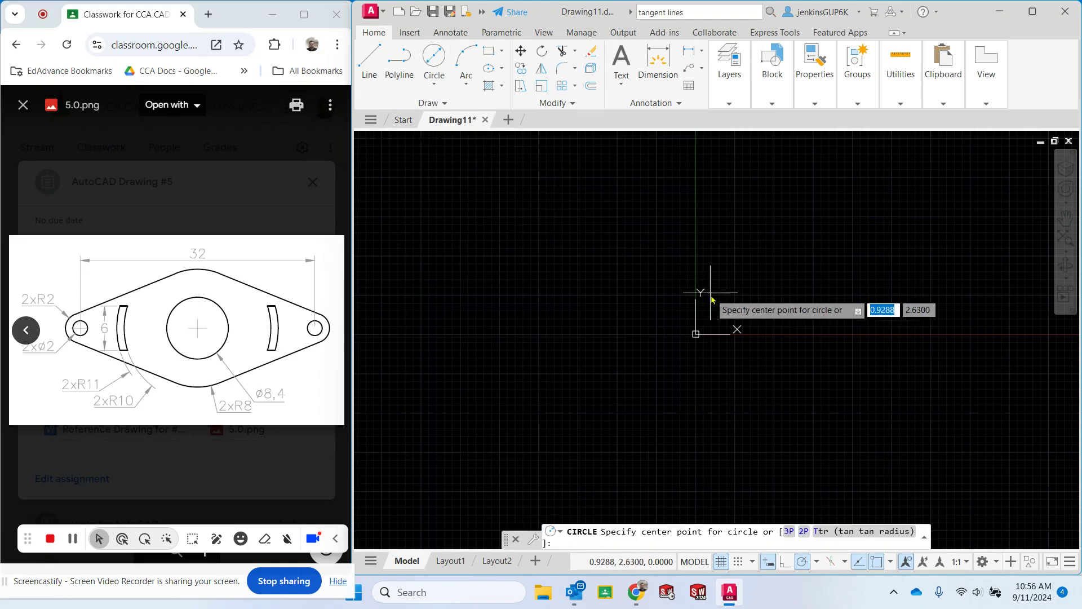
{"action": "type", "text": "0,0"}
{"action": "key", "text": "Return"}
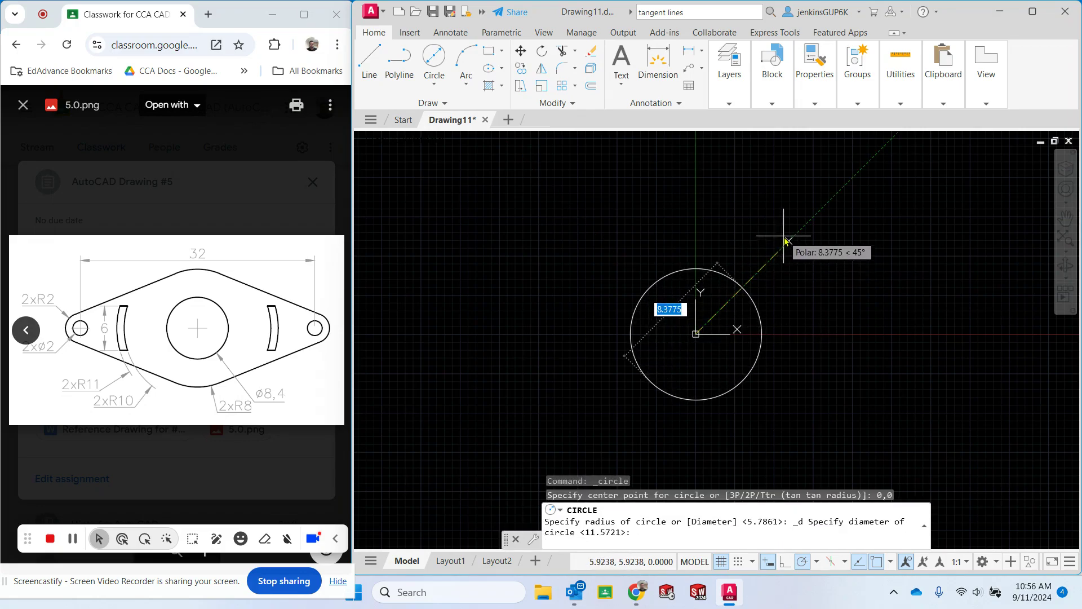
{"action": "type", "text": "8.4"}
{"action": "key", "text": "Return"}
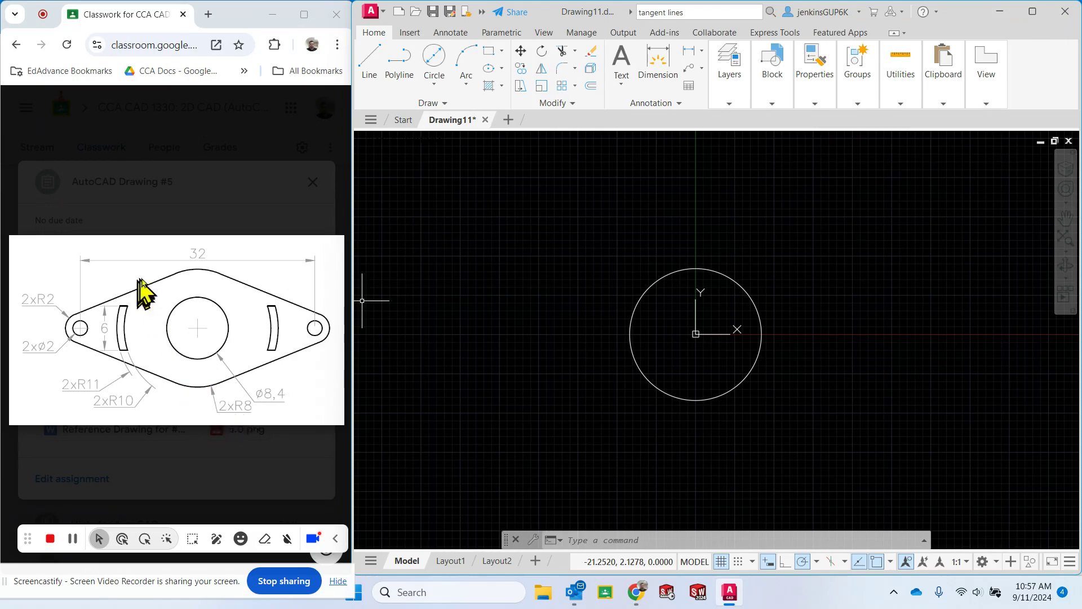
Step: Draw a concentric circle by center and radius around the 8.4 hole with a radius of 8
{"action": "left_click", "coordinate": [435, 85]}
{"action": "left_click", "coordinate": [446, 115]}
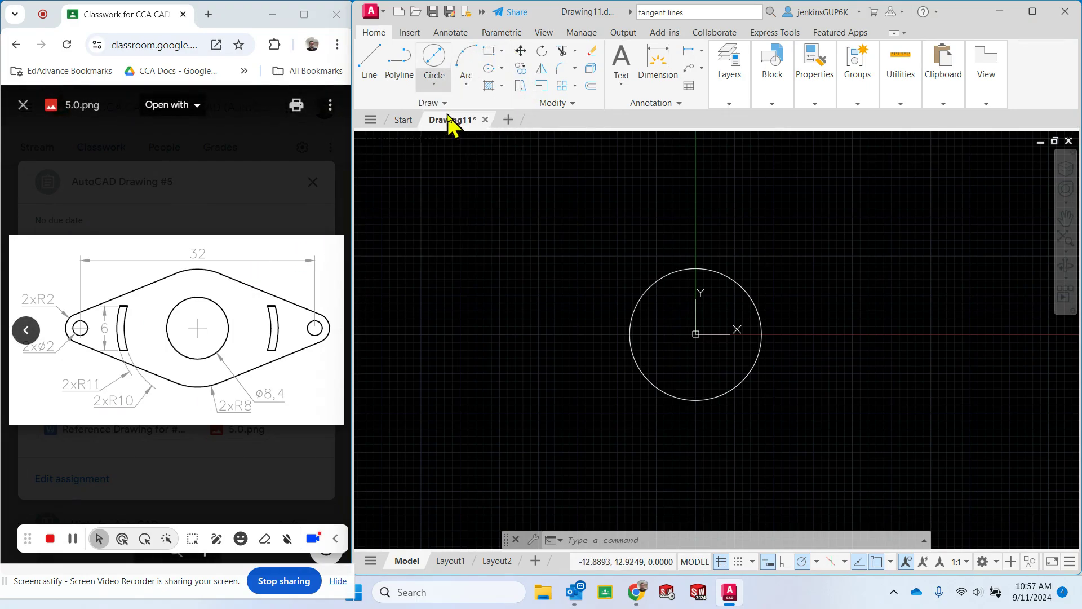
{"action": "left_click", "coordinate": [696, 335]}
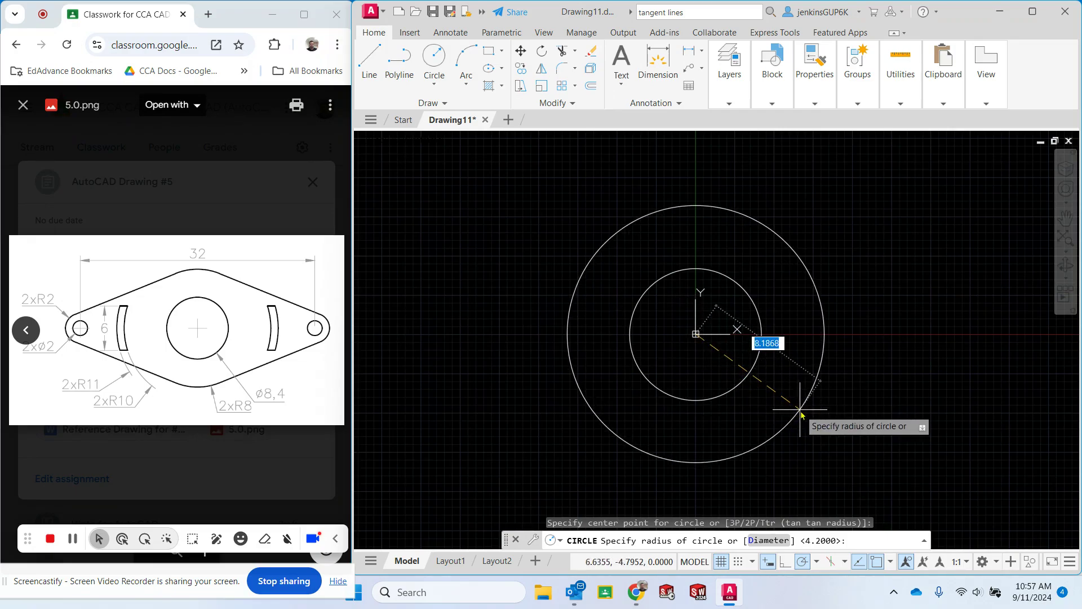
{"action": "key", "text": "Return"}
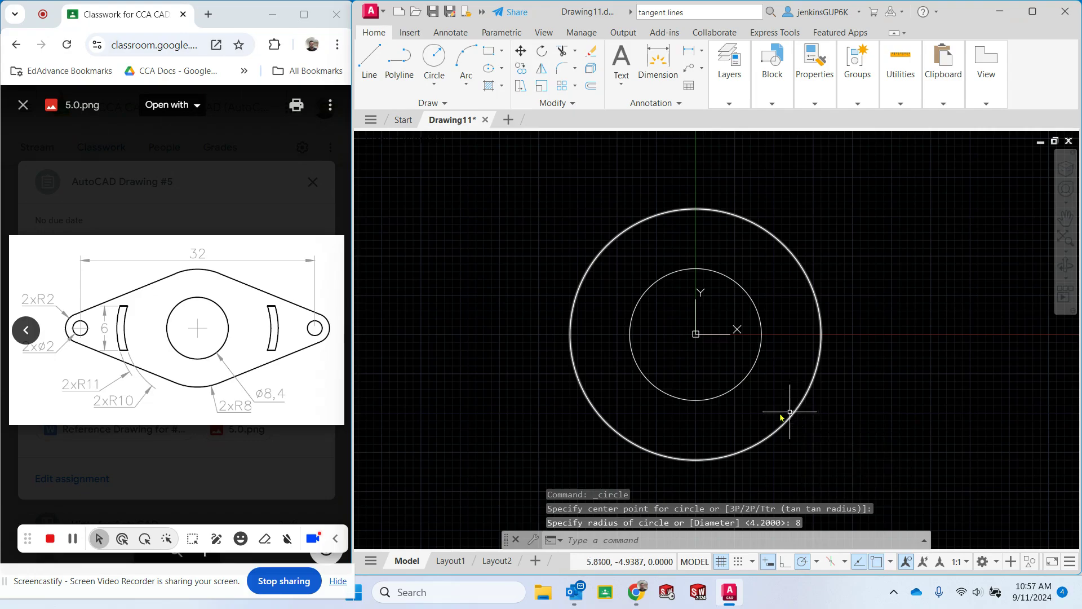
{"action": "key", "text": "Escape"}
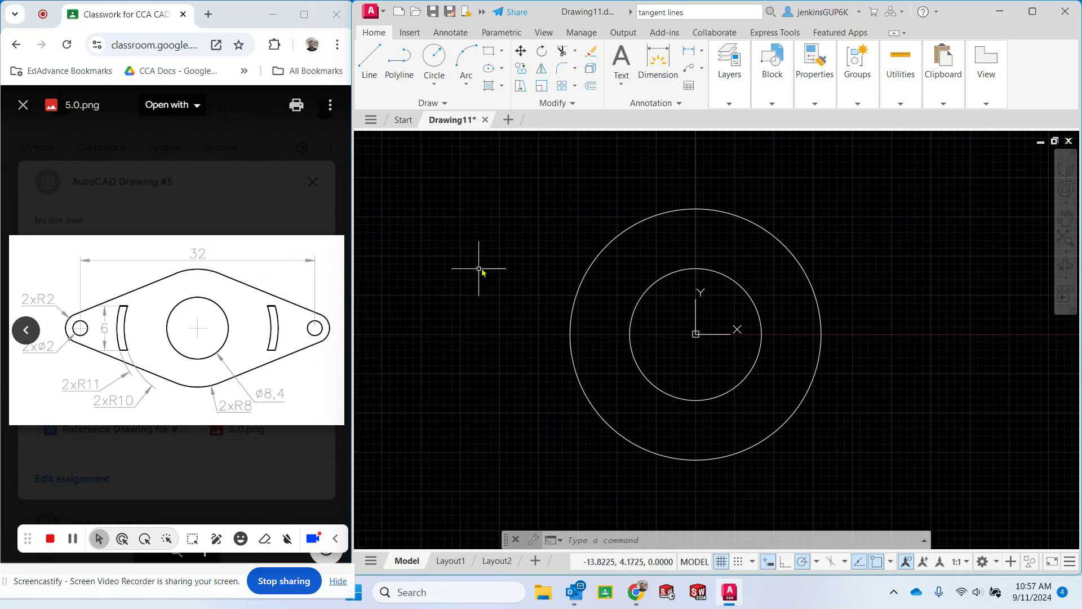
Step: Draw a horizontal line 16 long from the origin toward the left
{"action": "left_click", "coordinate": [367, 62]}
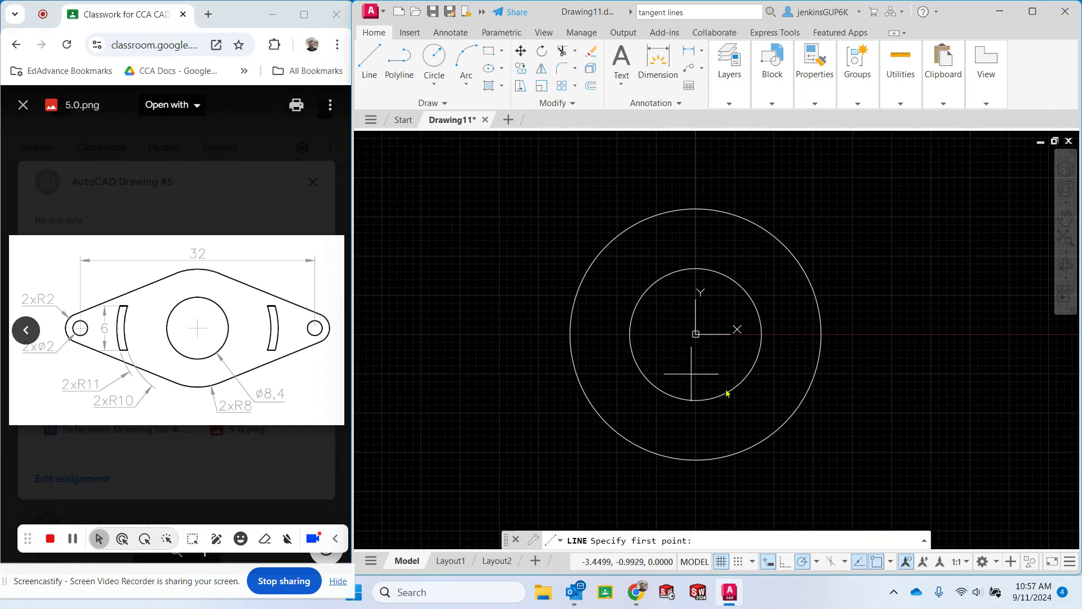
{"action": "left_click", "coordinate": [695, 334]}
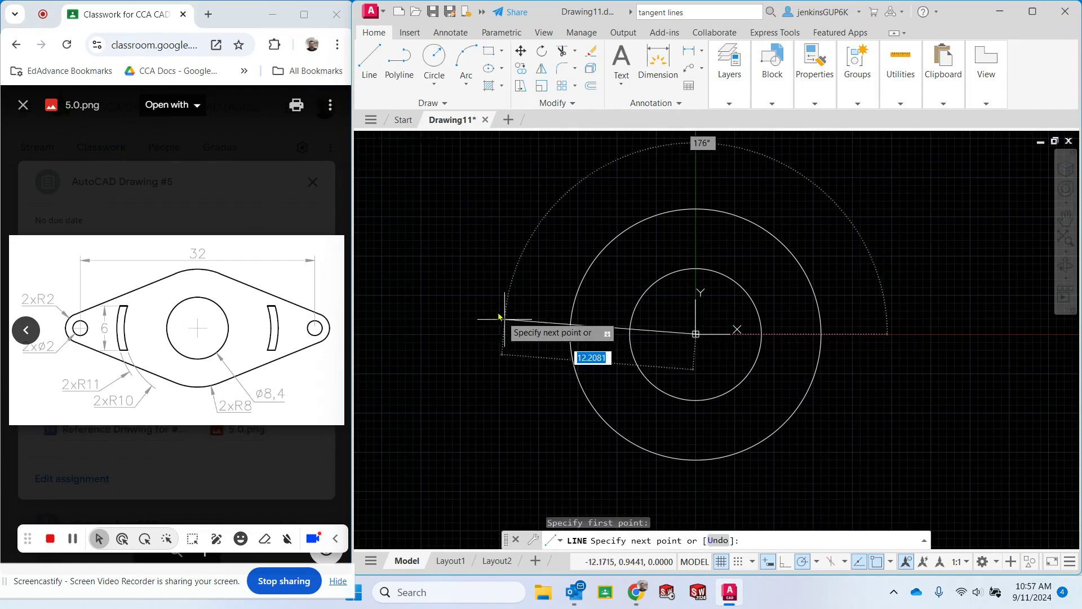
{"action": "type", "text": "16"}
{"action": "key", "text": "Return"}
{"action": "key", "text": "Return"}
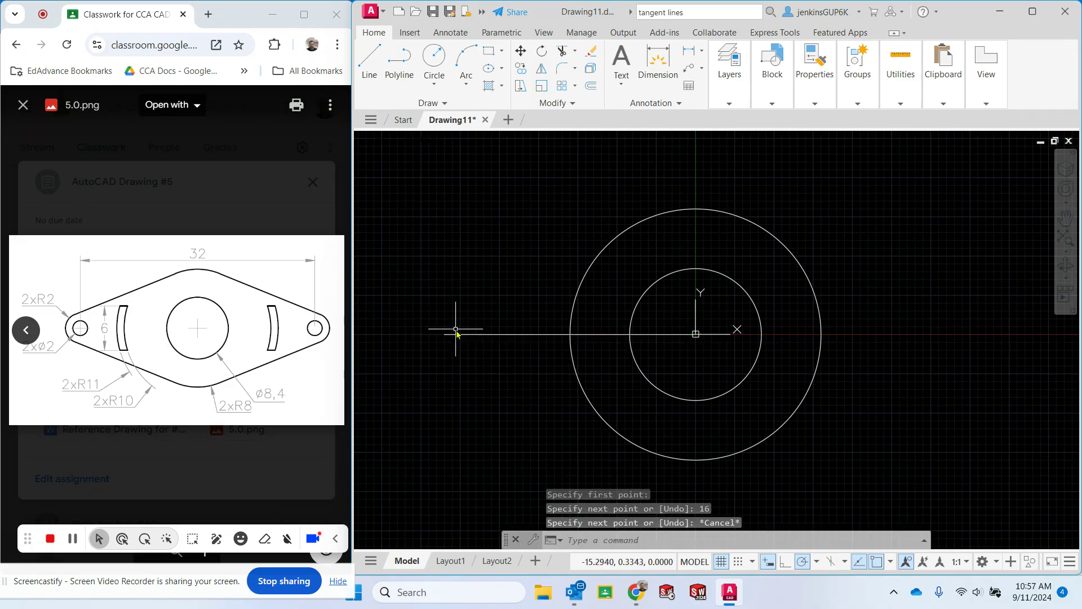
Step: Draw a horizontal line 16 long from the origin toward the right
{"action": "left_click", "coordinate": [367, 61]}
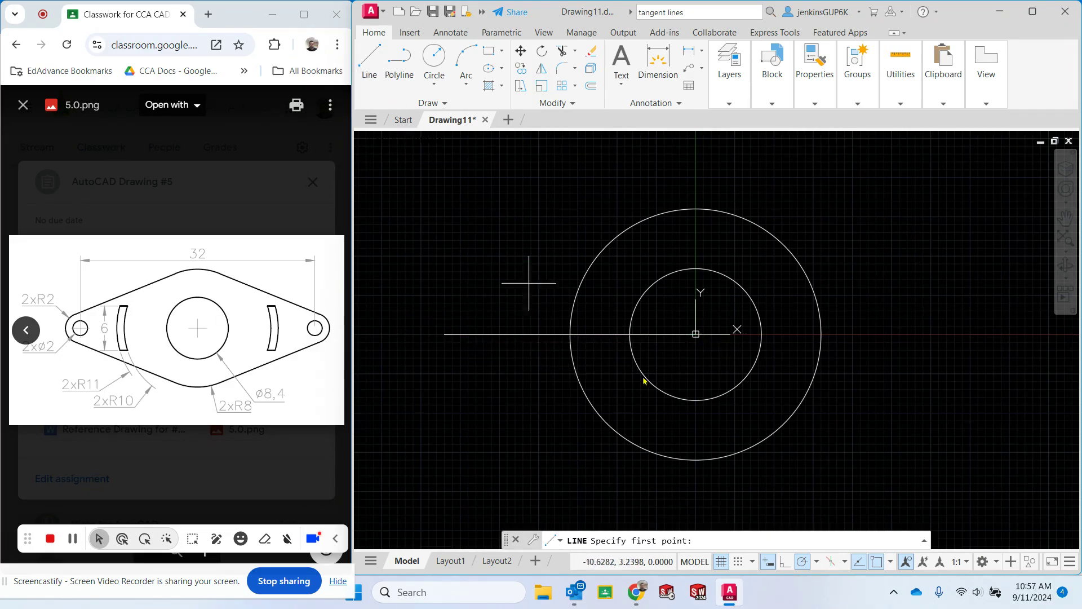
{"action": "left_click", "coordinate": [699, 337]}
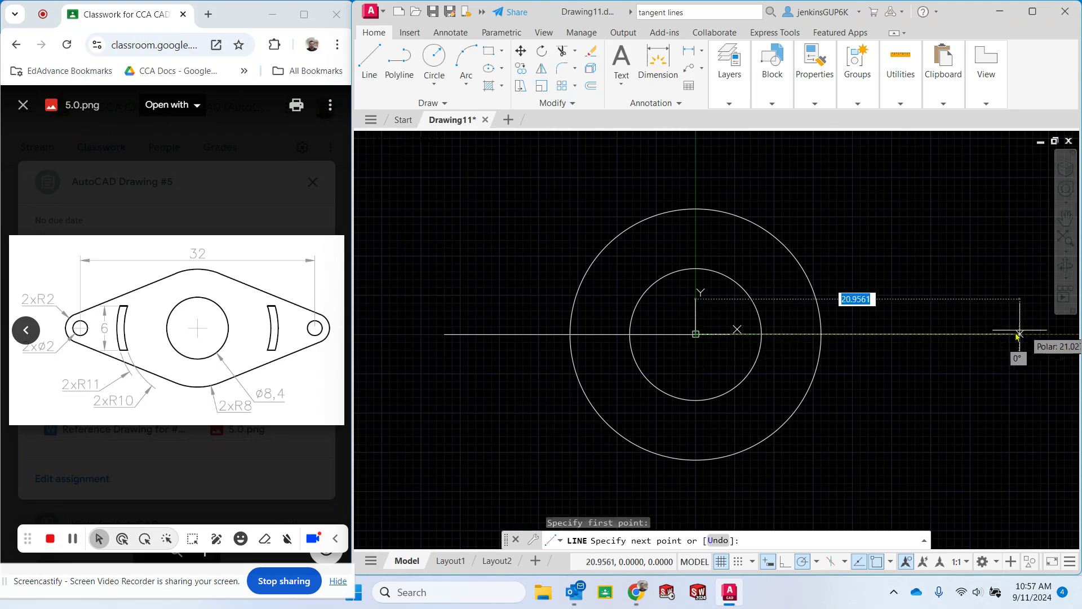
{"action": "type", "text": "16"}
{"action": "key", "text": "Return"}
{"action": "key", "text": "Escape"}
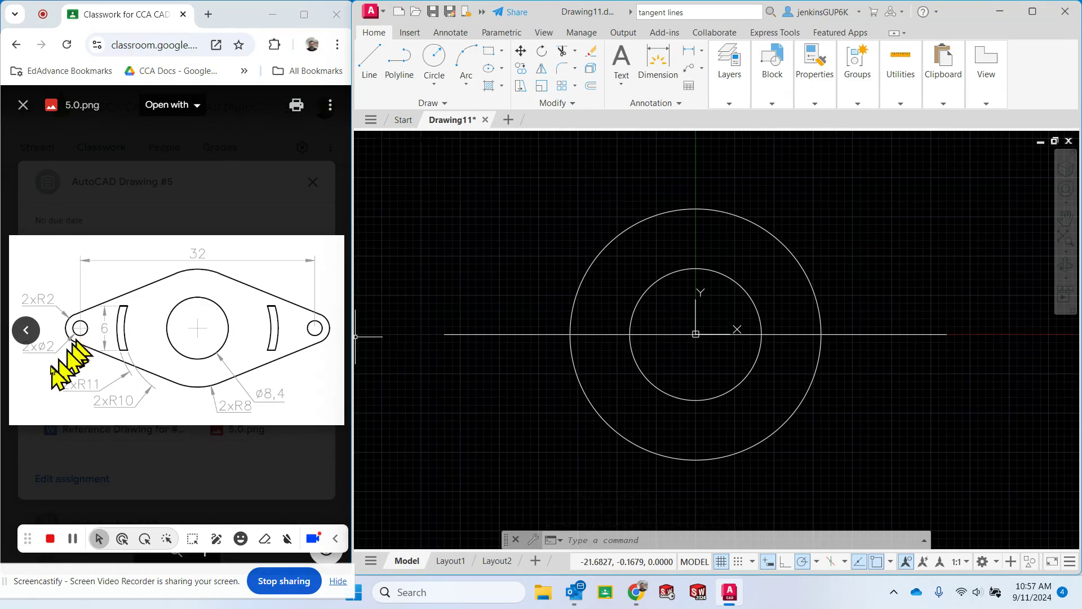
Step: Draw a circle by center and diameter at the left end of the horizontal line, with a diameter of 2
{"action": "left_click", "coordinate": [438, 89]}
{"action": "left_click", "coordinate": [442, 137]}
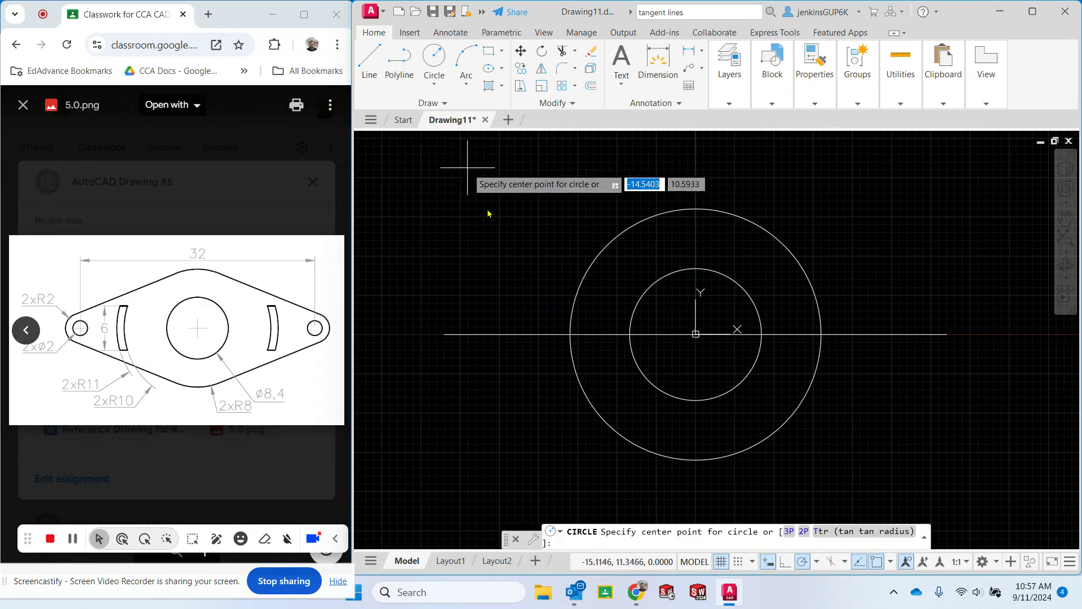
{"action": "left_click", "coordinate": [444, 334]}
{"action": "type", "text": "2"}
{"action": "key", "text": "Return"}
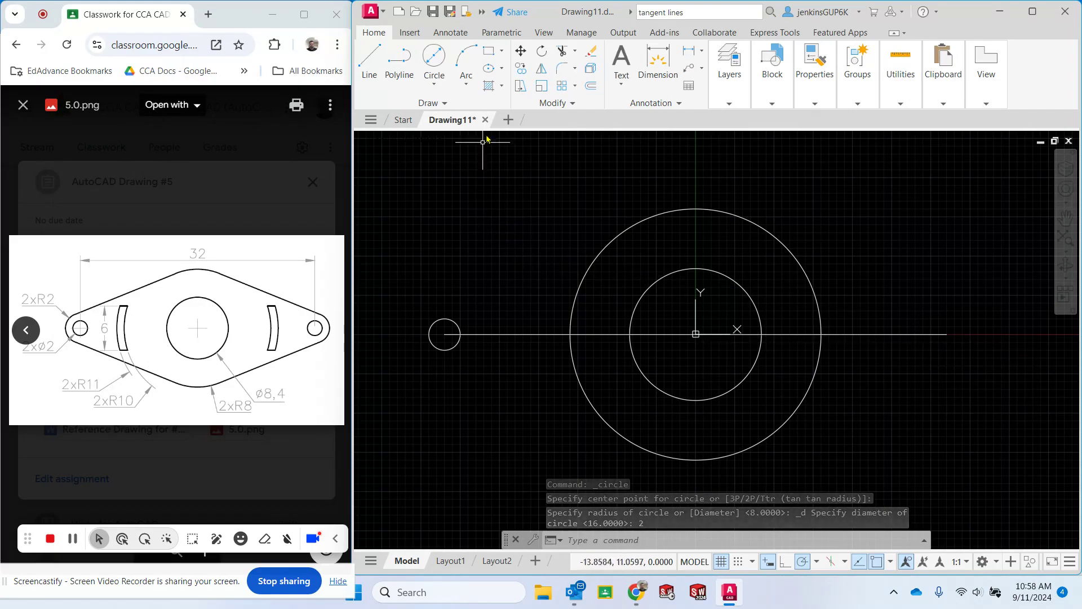
Step: Draw a circle by center and diameter at the right end of the horizontal line, with a diameter of 2
{"action": "left_click", "coordinate": [434, 58]}
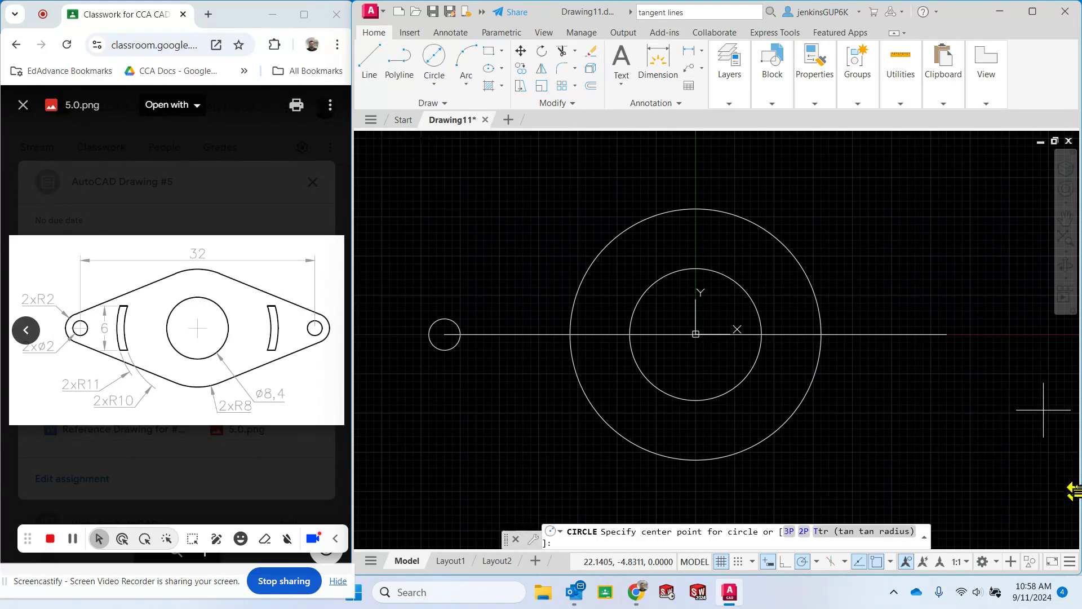
{"action": "left_click", "coordinate": [948, 333]}
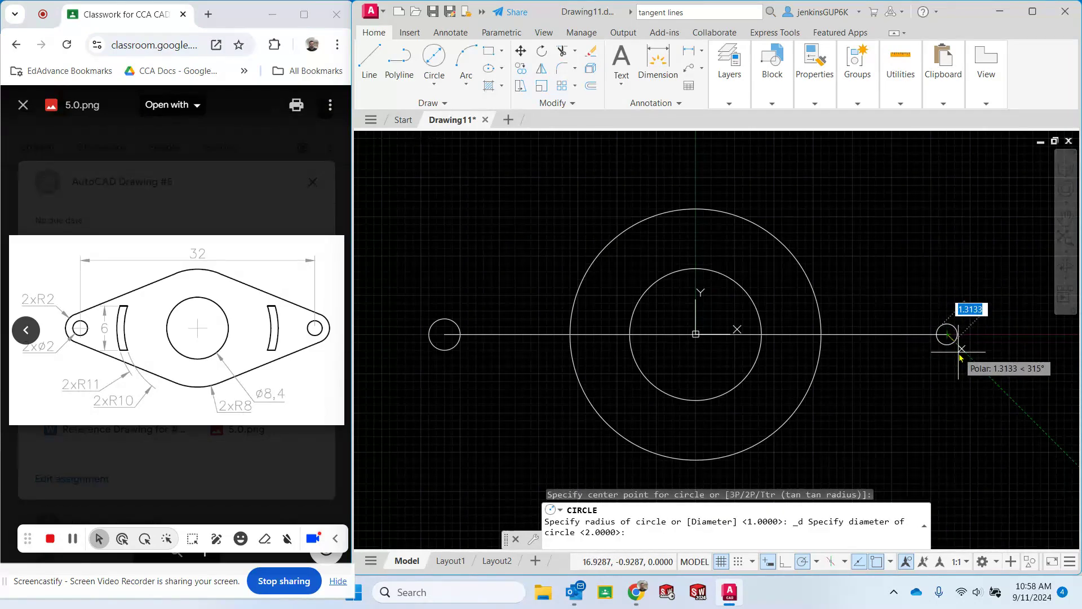
{"action": "type", "text": "2"}
{"action": "key", "text": "Return"}
{"action": "key", "text": "Escape"}
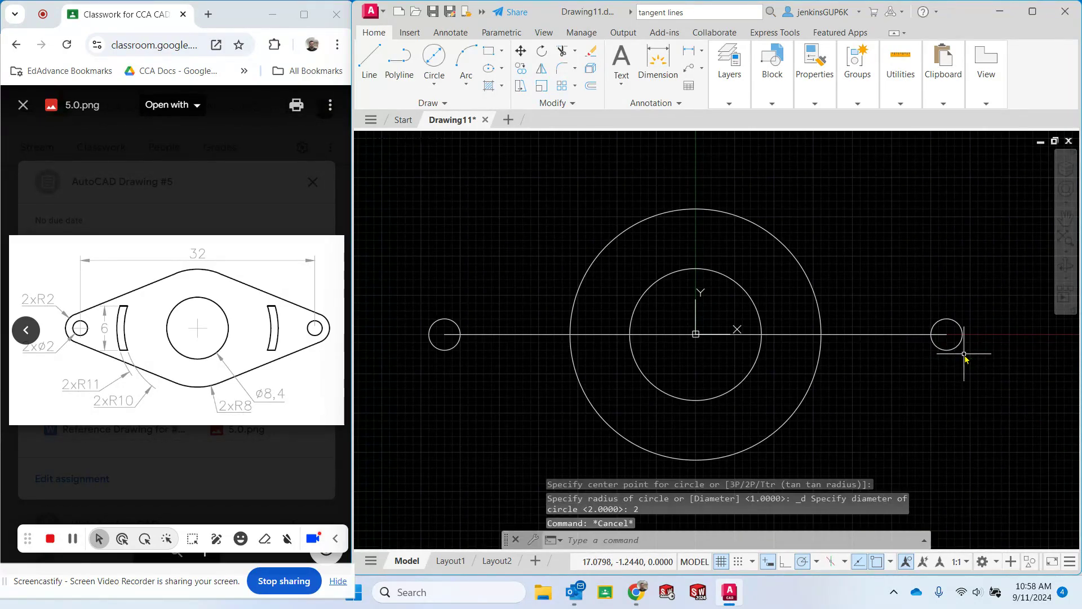
Step: Draw a concentric circle by center and radius around the left small hole, with a radius of 2
{"action": "left_click", "coordinate": [440, 61]}
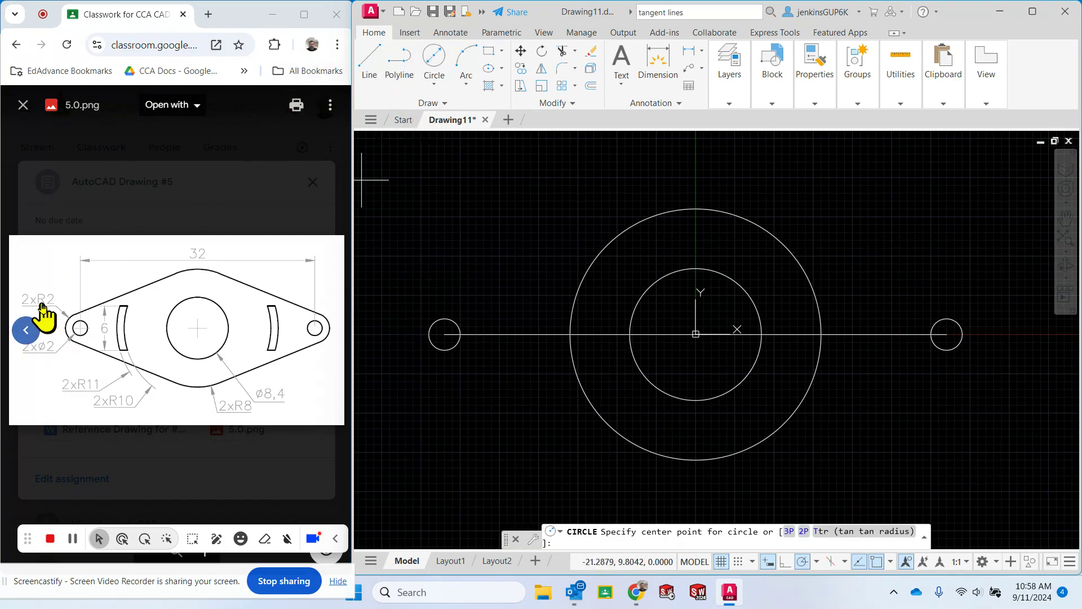
{"action": "left_click", "coordinate": [434, 84]}
{"action": "left_click", "coordinate": [442, 115]}
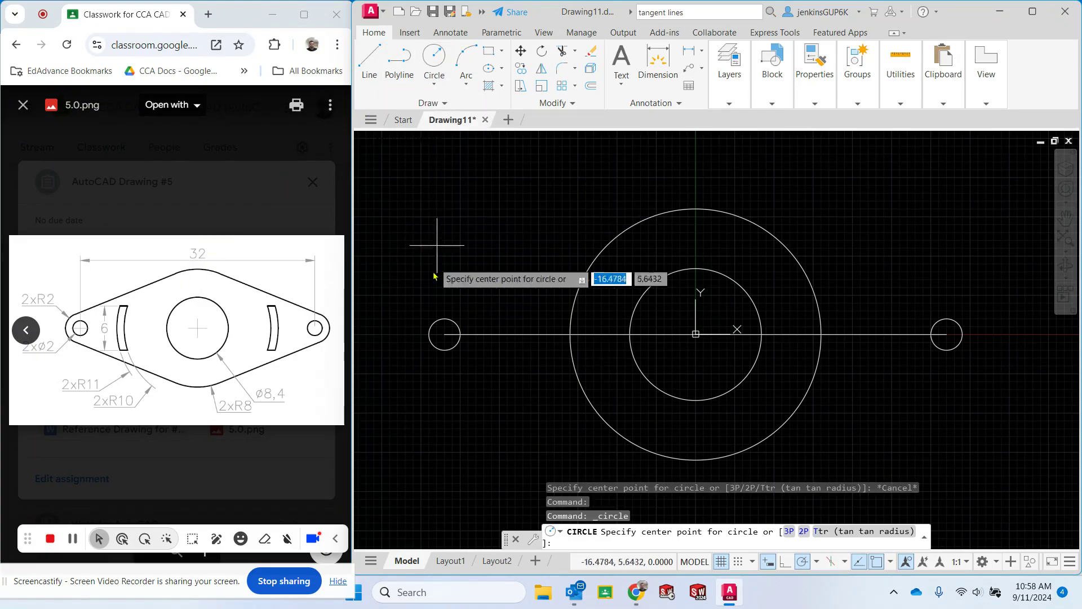
{"action": "left_click", "coordinate": [444, 334]}
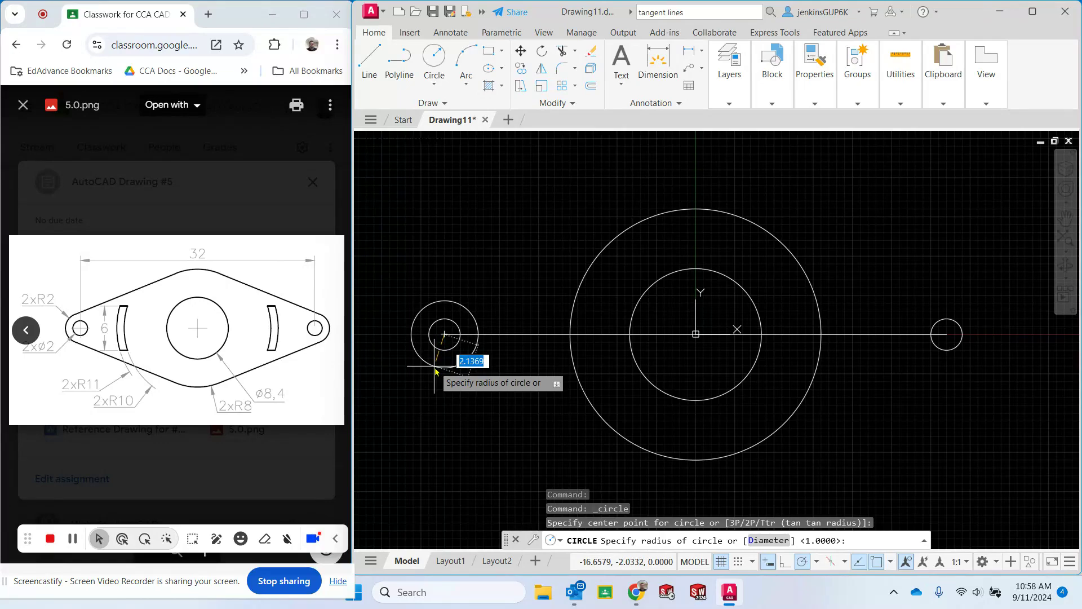
{"action": "type", "text": "2"}
{"action": "key", "text": "Return"}
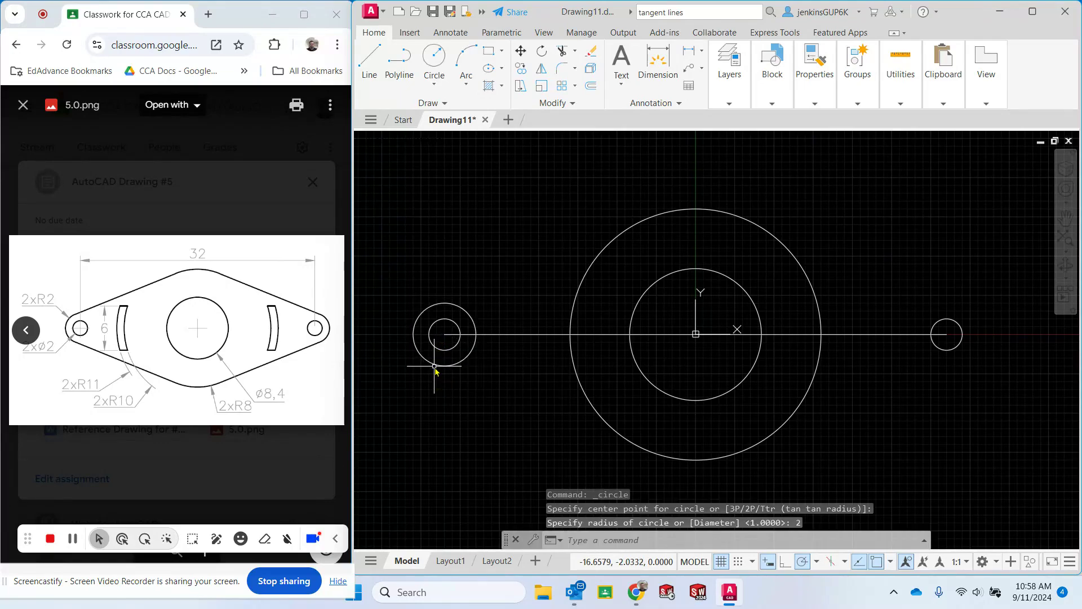
Step: Draw a concentric circle by center and radius around the right small hole, with a radius of 2
{"action": "left_click", "coordinate": [435, 56]}
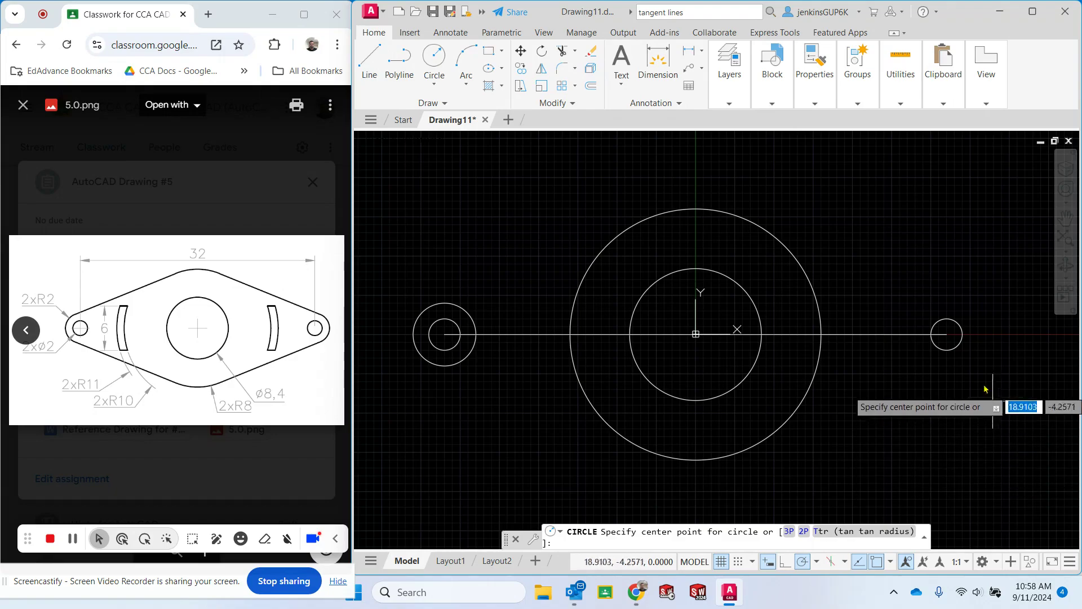
{"action": "left_click", "coordinate": [947, 334]}
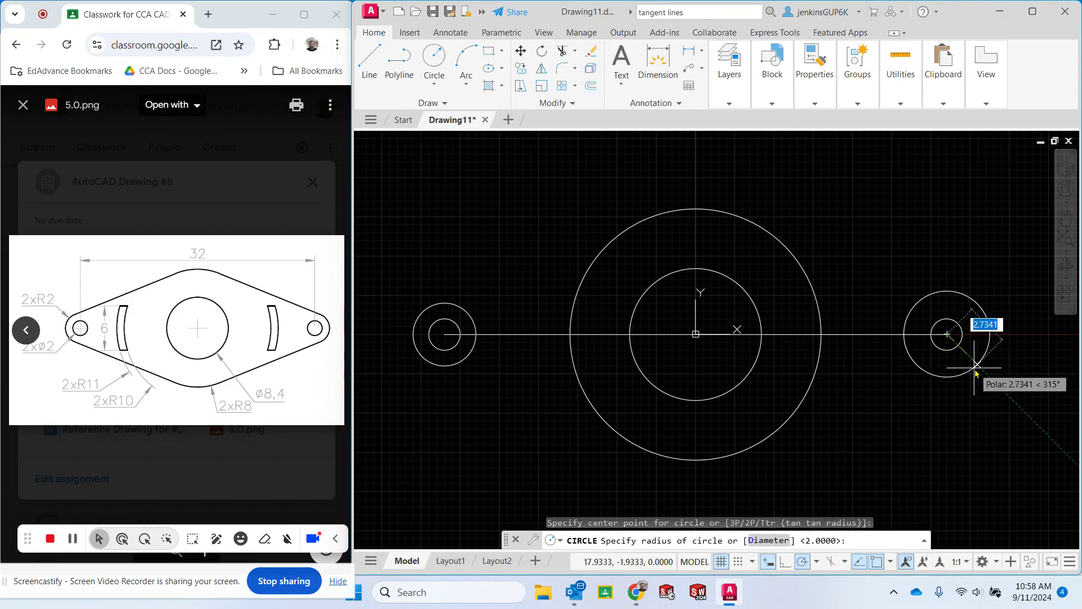
{"action": "type", "text": "2"}
{"action": "key", "text": "Return"}
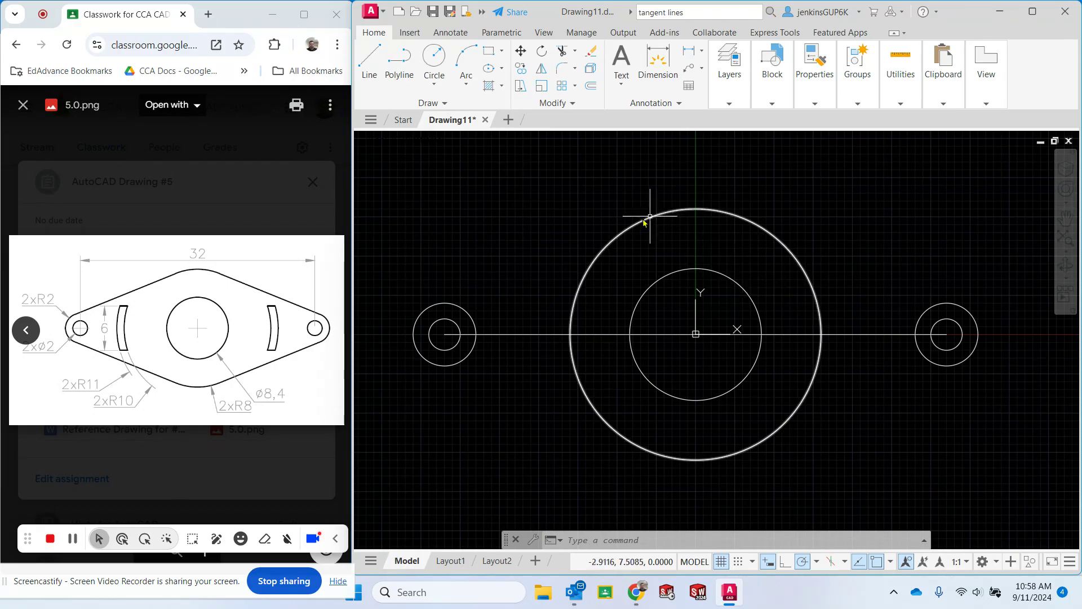
Step: Draw a line with Tangent snaps from the upper side of the left radius 2 circle to the upper left of the radius 8 circle
{"action": "left_click", "coordinate": [372, 57]}
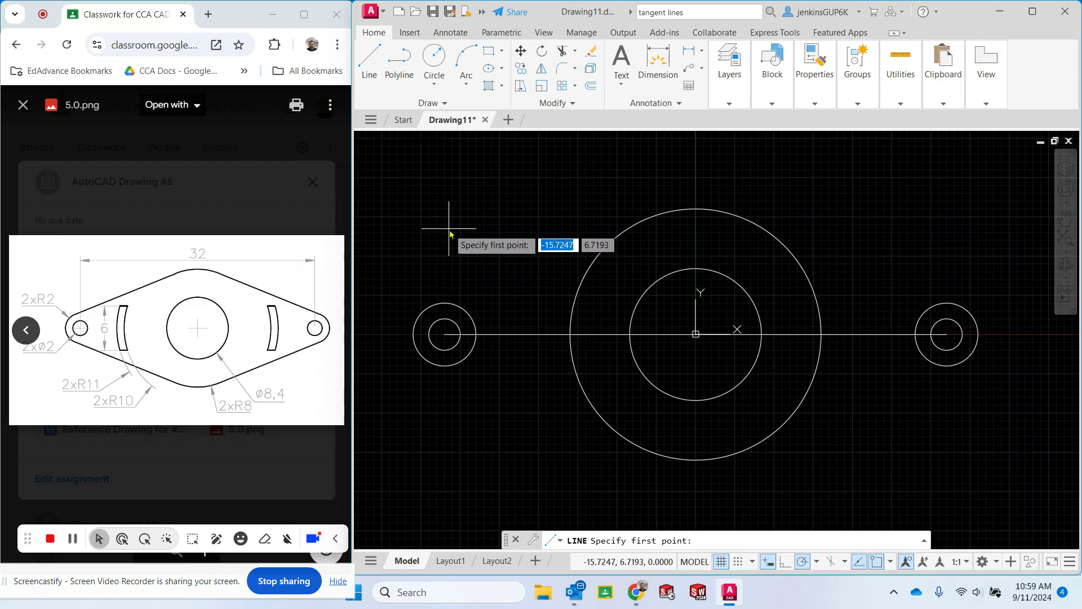
{"action": "key", "text": "F8"}
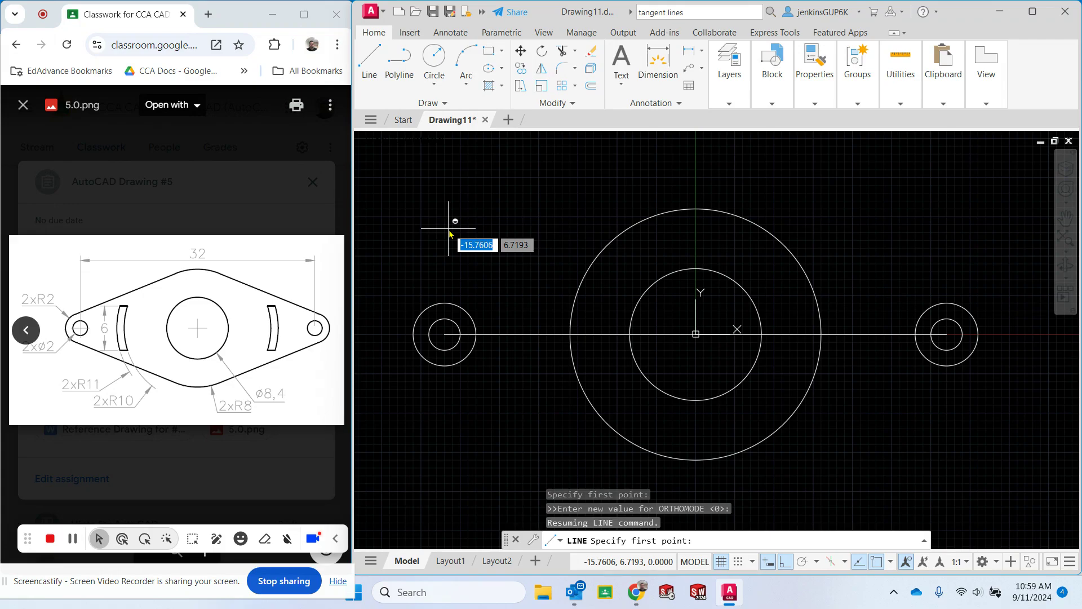
{"action": "right_click", "coordinate": [449, 234], "text": "shift"}
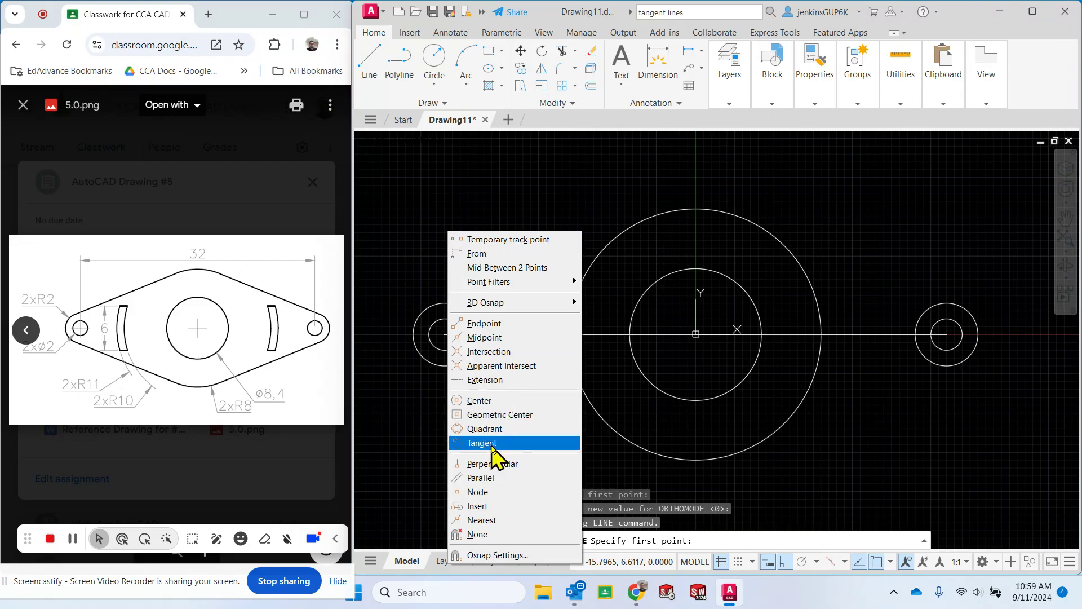
{"action": "left_click", "coordinate": [521, 444]}
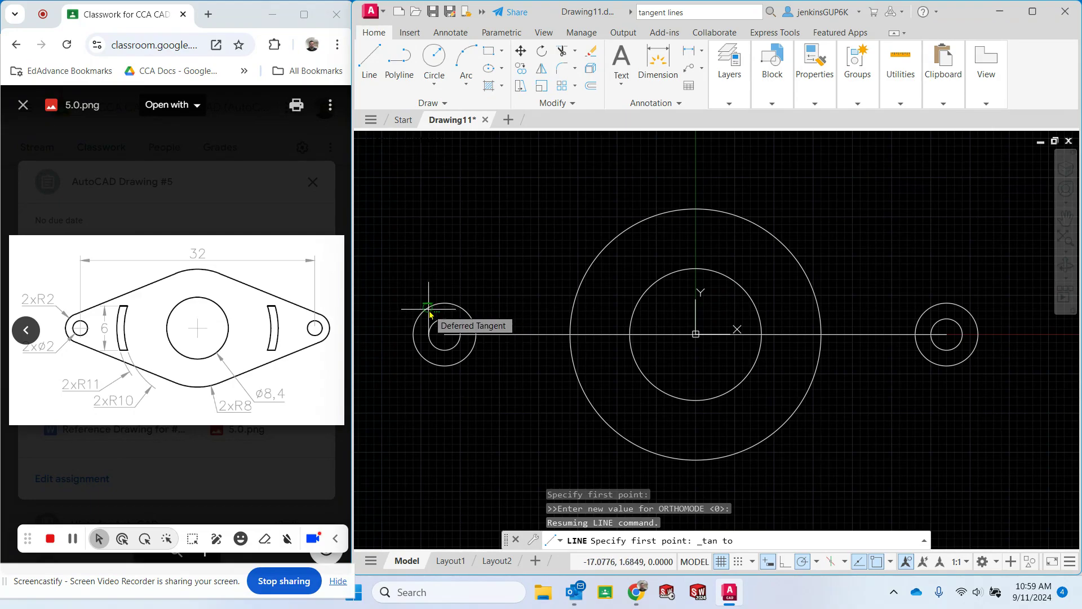
{"action": "left_click", "coordinate": [430, 311]}
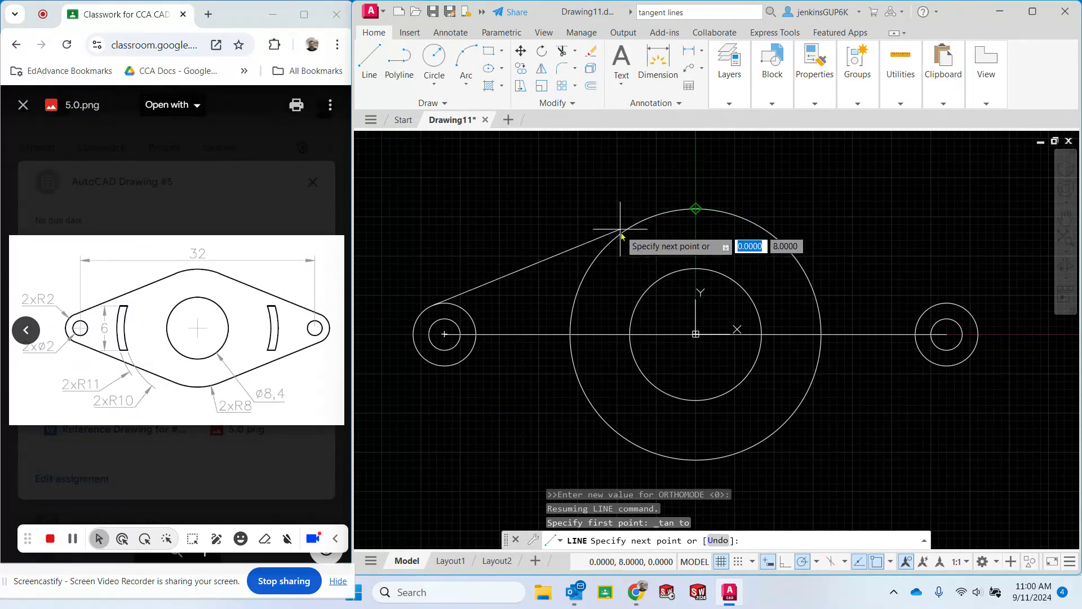
{"action": "right_click", "coordinate": [583, 186], "text": "shift"}
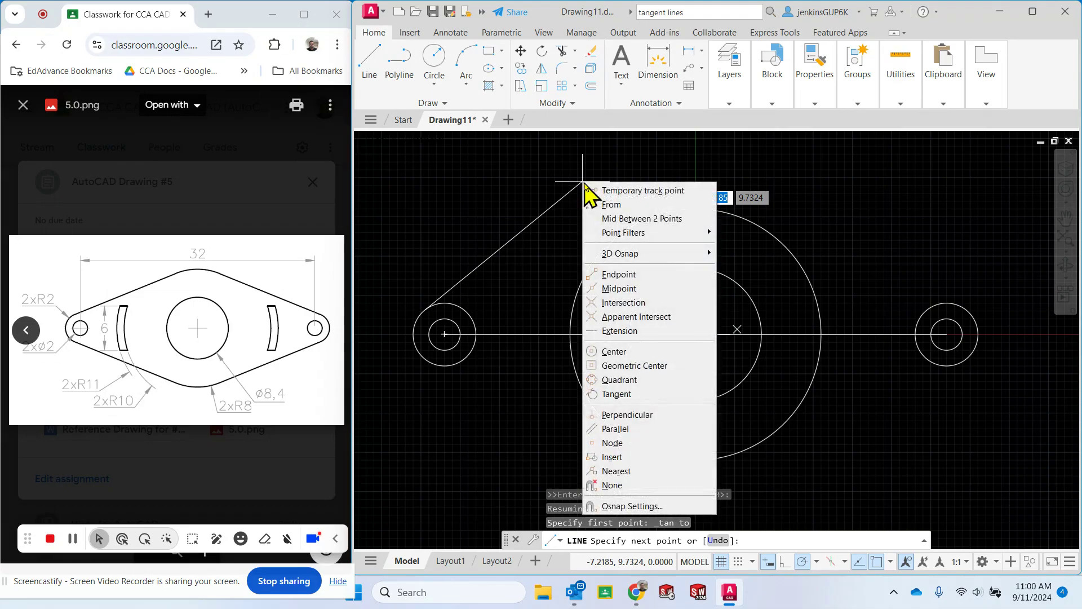
{"action": "left_click", "coordinate": [632, 394]}
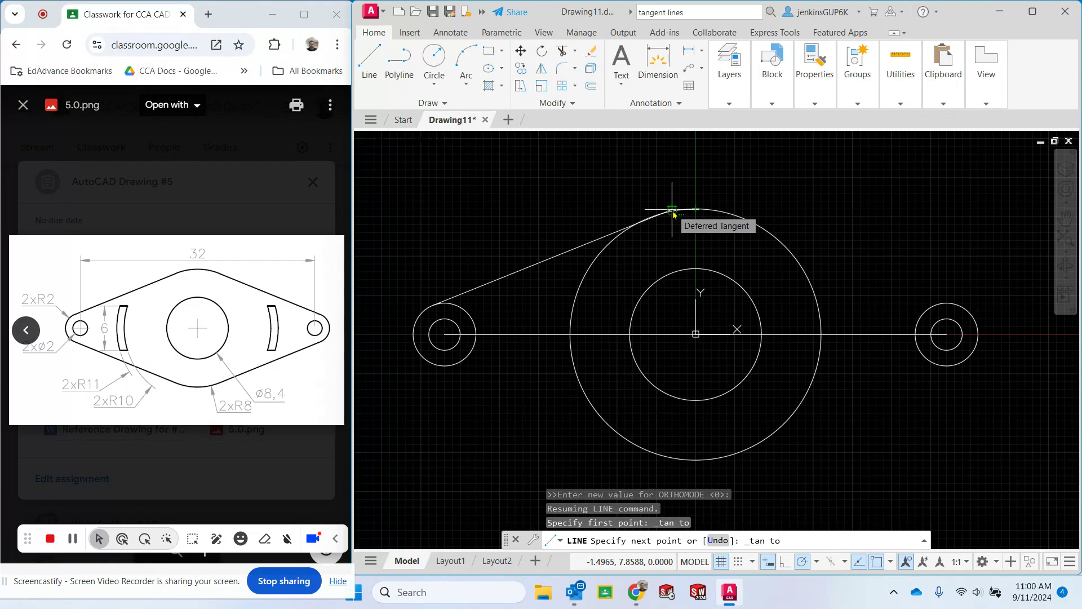
{"action": "left_click", "coordinate": [673, 213]}
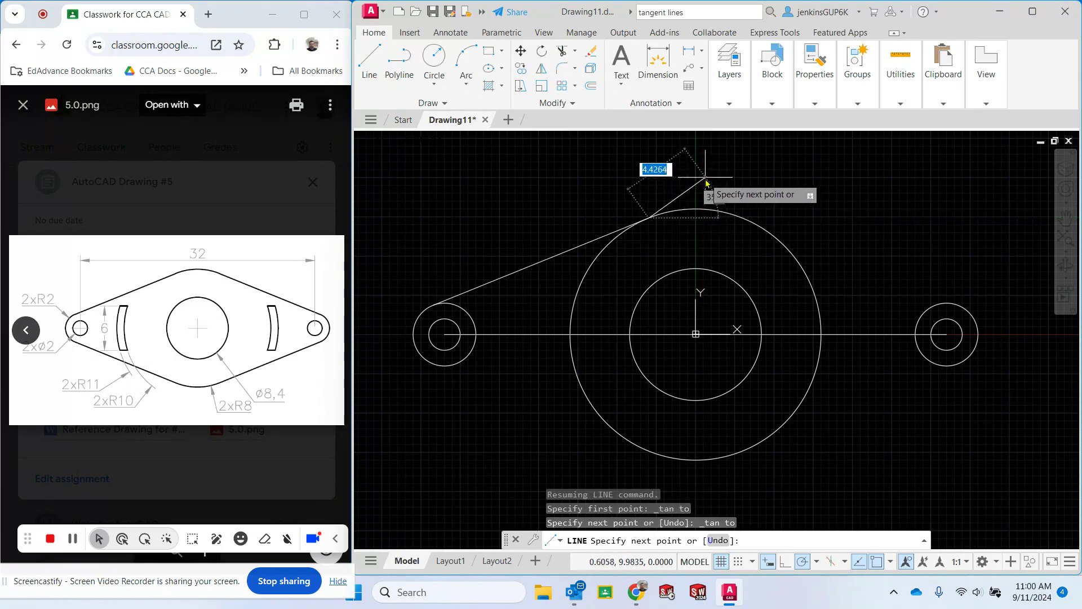
{"action": "key", "text": "Escape"}
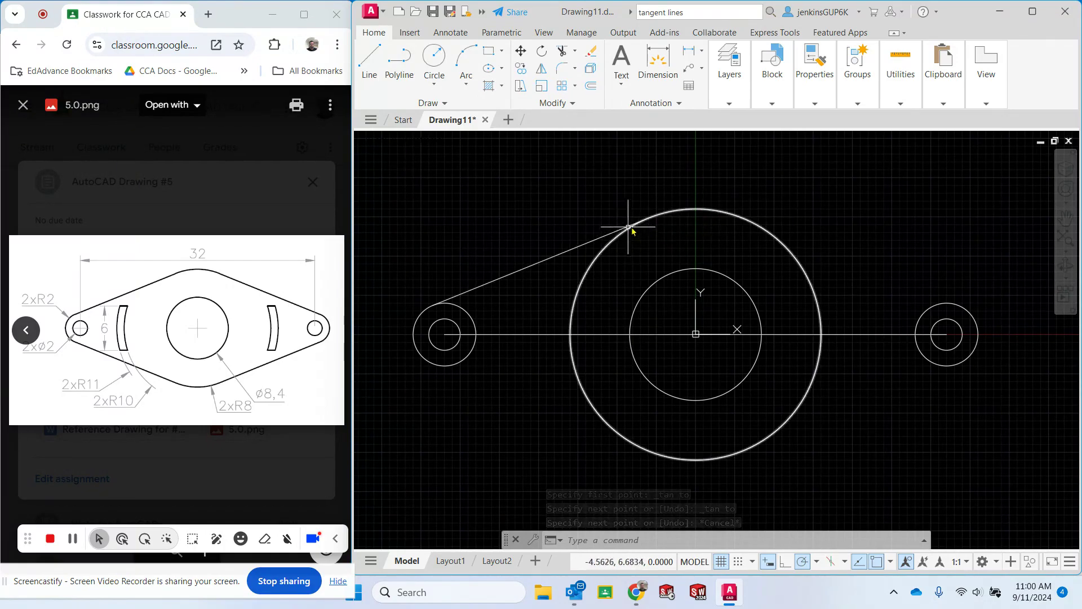
Step: Draw a line with Tangent snaps from the underside of the left radius 2 circle to the lower left of the radius 8 circle
{"action": "scroll", "coordinate": [641, 224], "scroll_direction": "up", "scroll_amount": 8}
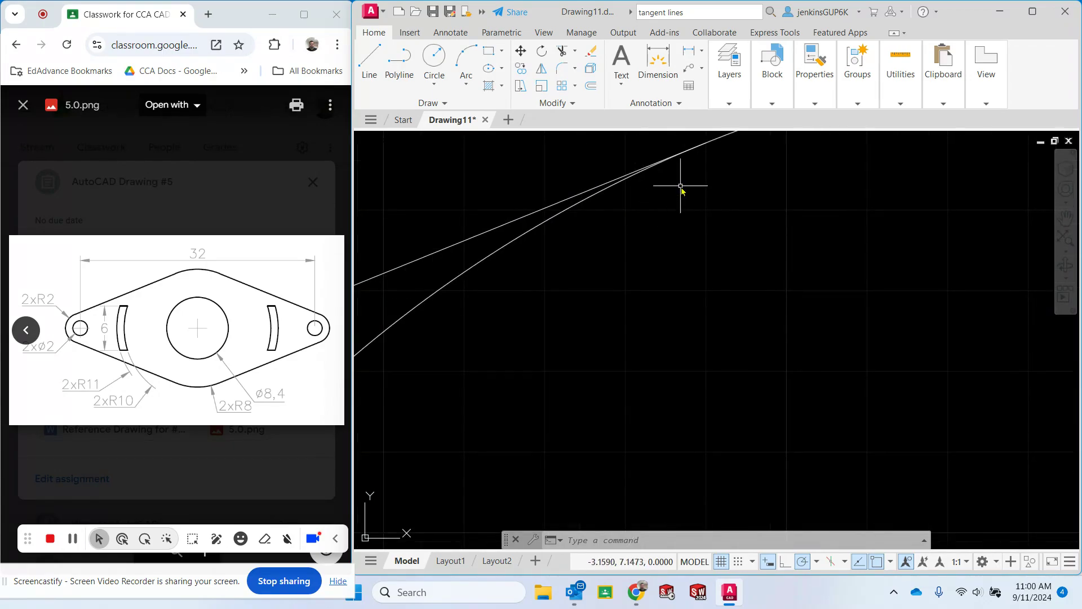
{"action": "scroll", "coordinate": [703, 141], "scroll_direction": "down", "scroll_amount": 8}
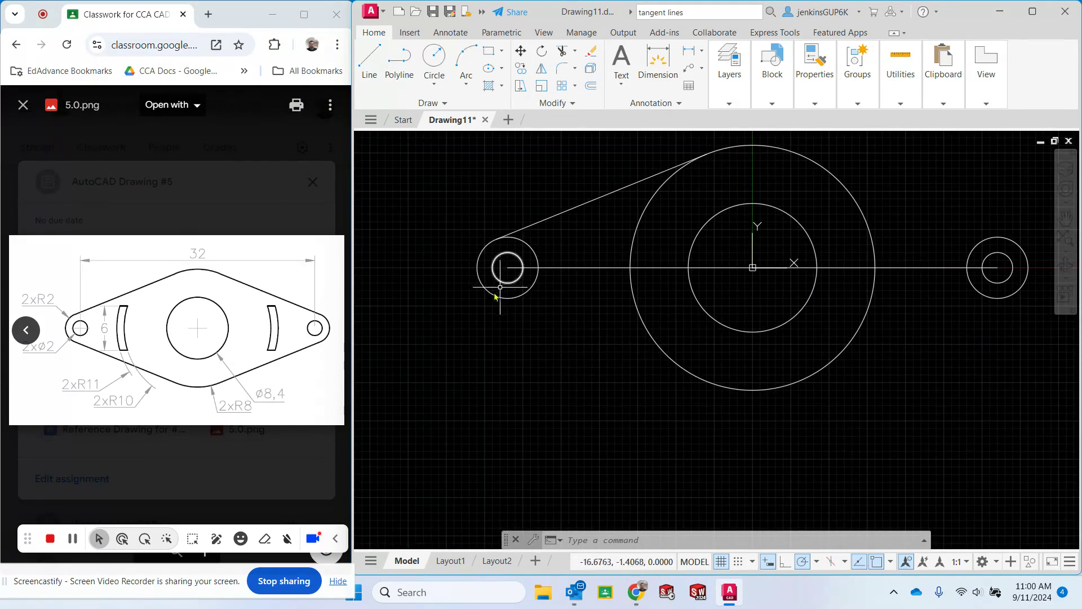
{"action": "middle_click_drag", "start_coordinate": [778, 294], "coordinate": [719, 335]}
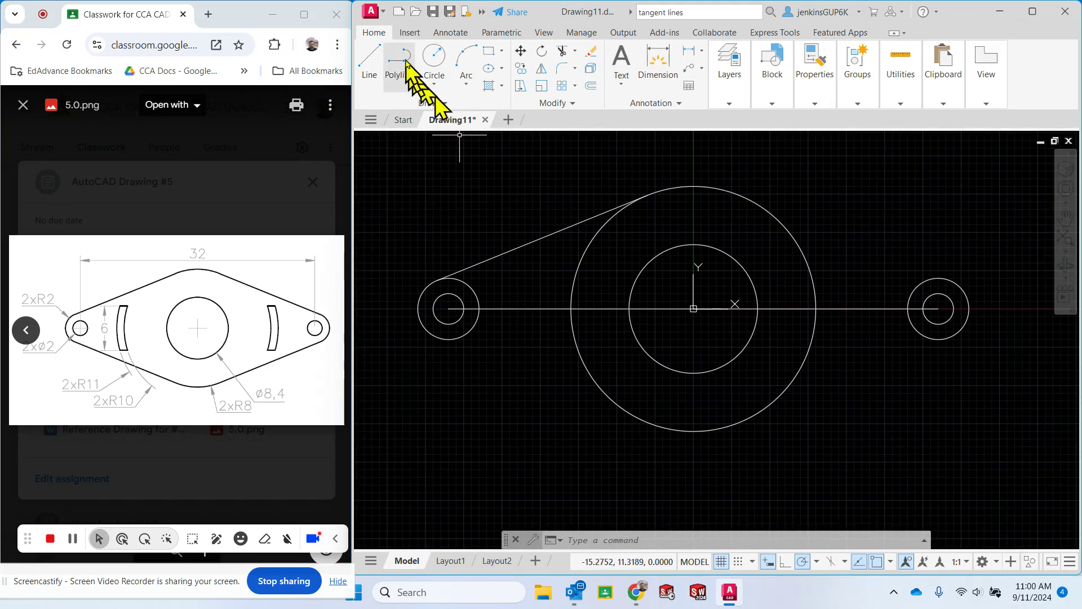
{"action": "left_click", "coordinate": [370, 64]}
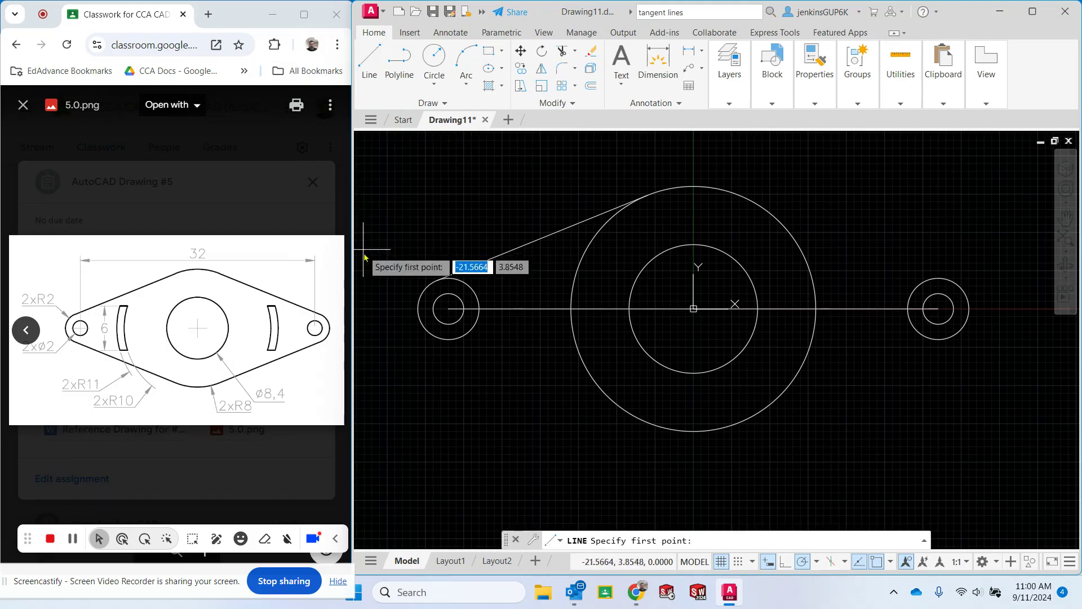
{"action": "right_click", "coordinate": [419, 212], "text": "shift"}
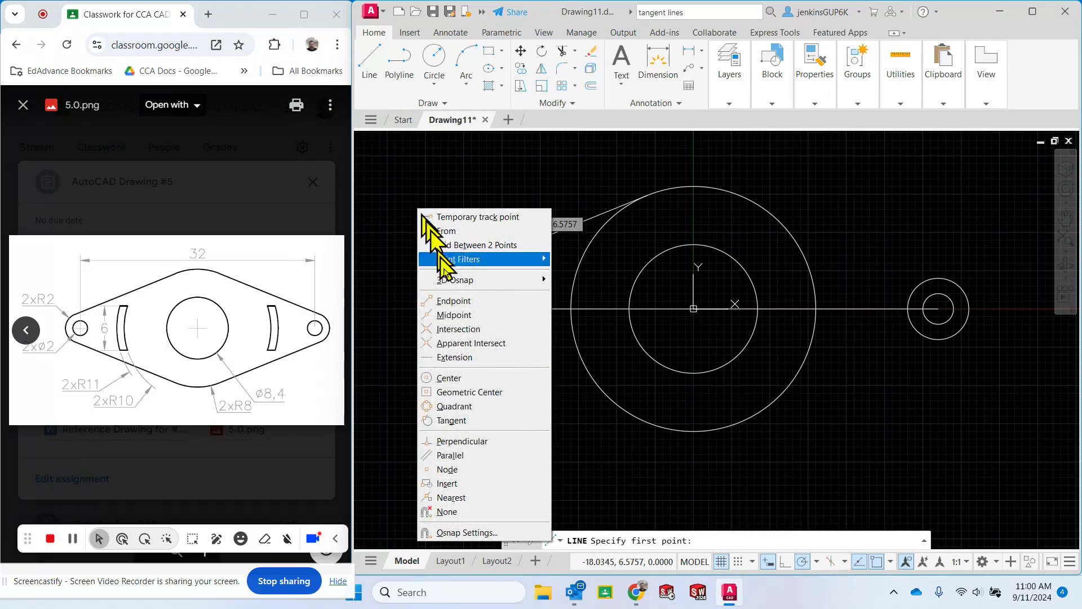
{"action": "left_click", "coordinate": [451, 420]}
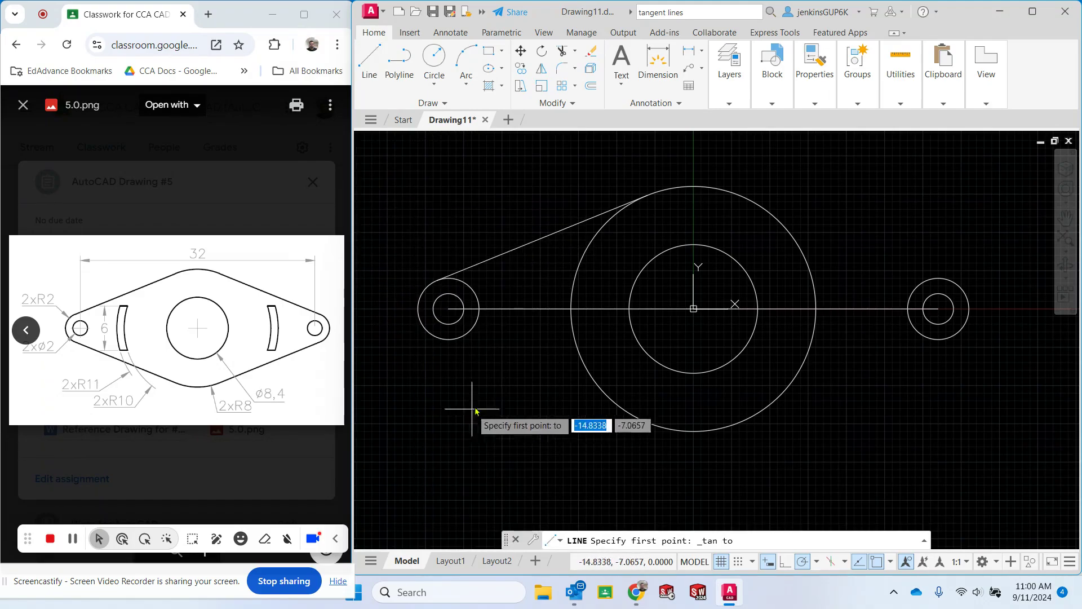
{"action": "left_click", "coordinate": [451, 342]}
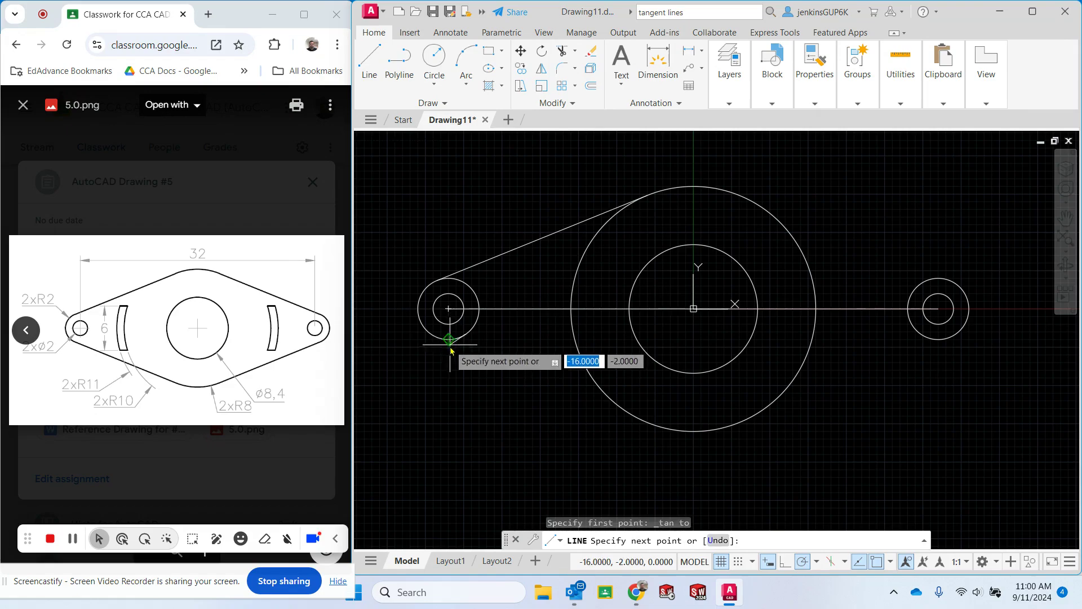
{"action": "right_click", "coordinate": [600, 441], "text": "shift"}
{"action": "left_click", "coordinate": [636, 320]}
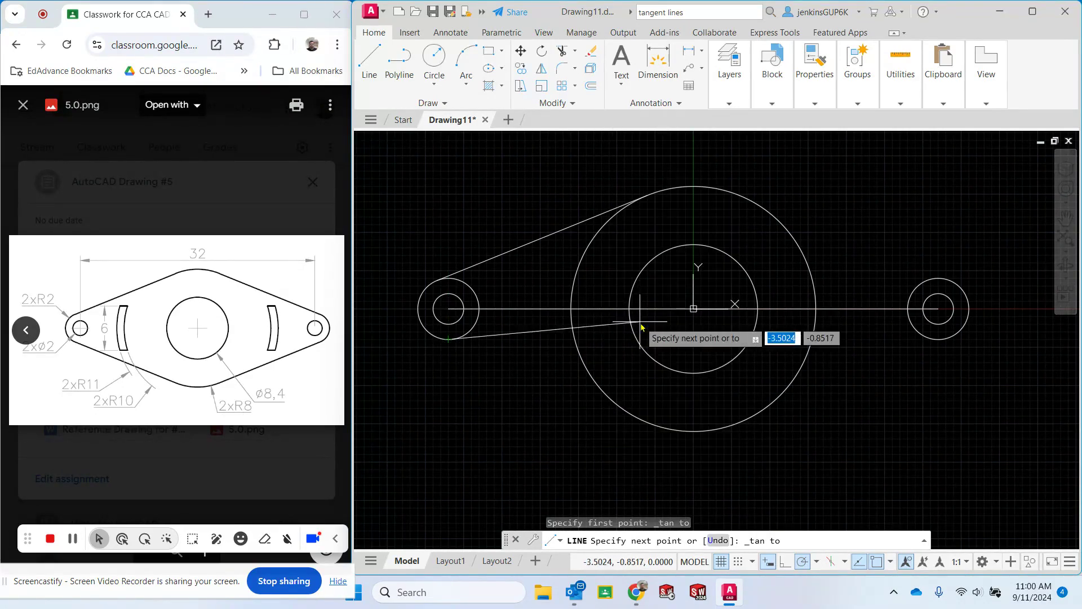
{"action": "left_click", "coordinate": [678, 438]}
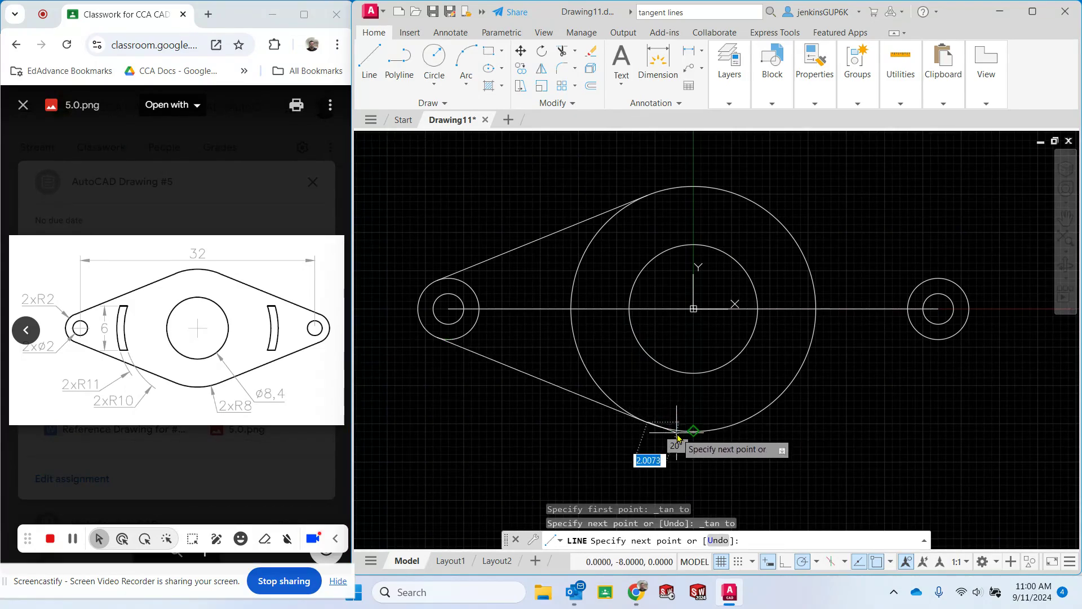
{"action": "key", "text": "Escape"}
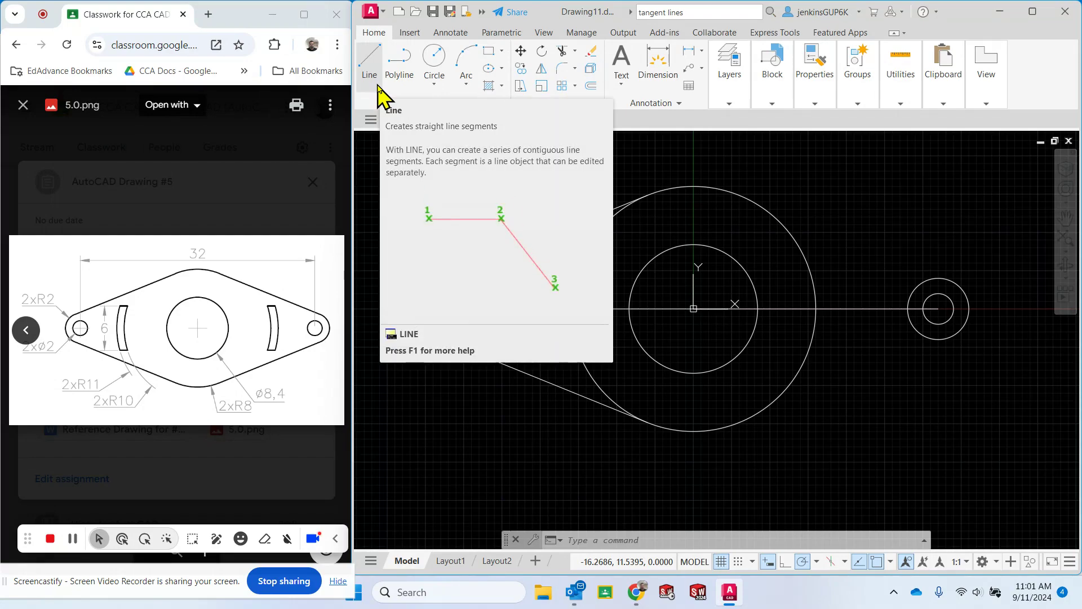
Step: Draw a vertical line from the center of the large circles up to the top quadrant of the radius 8 circle
{"action": "left_click", "coordinate": [368, 64]}
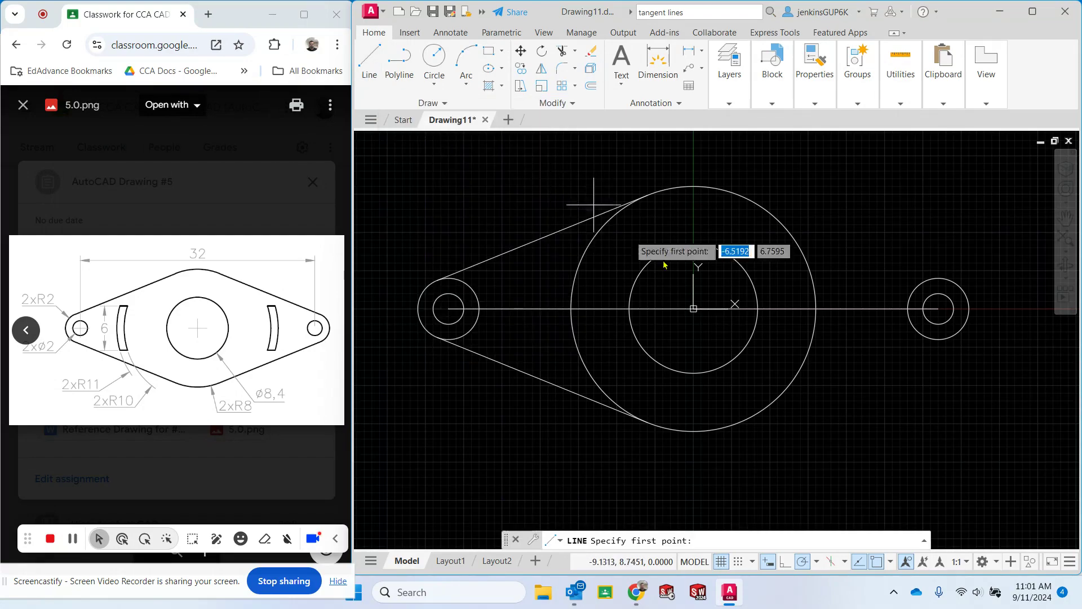
{"action": "left_click", "coordinate": [695, 310]}
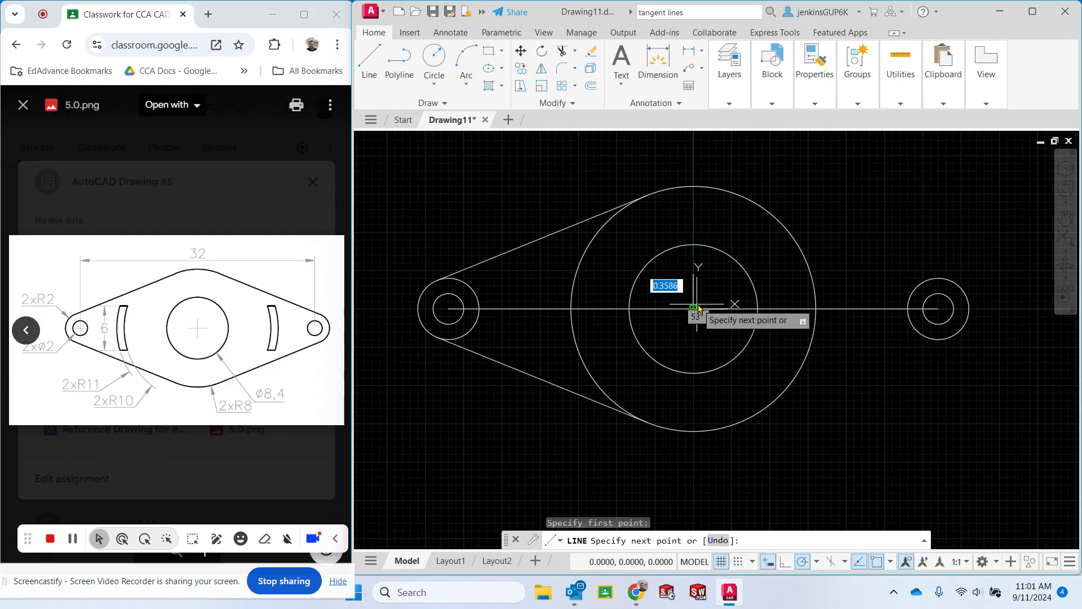
{"action": "left_click", "coordinate": [697, 191]}
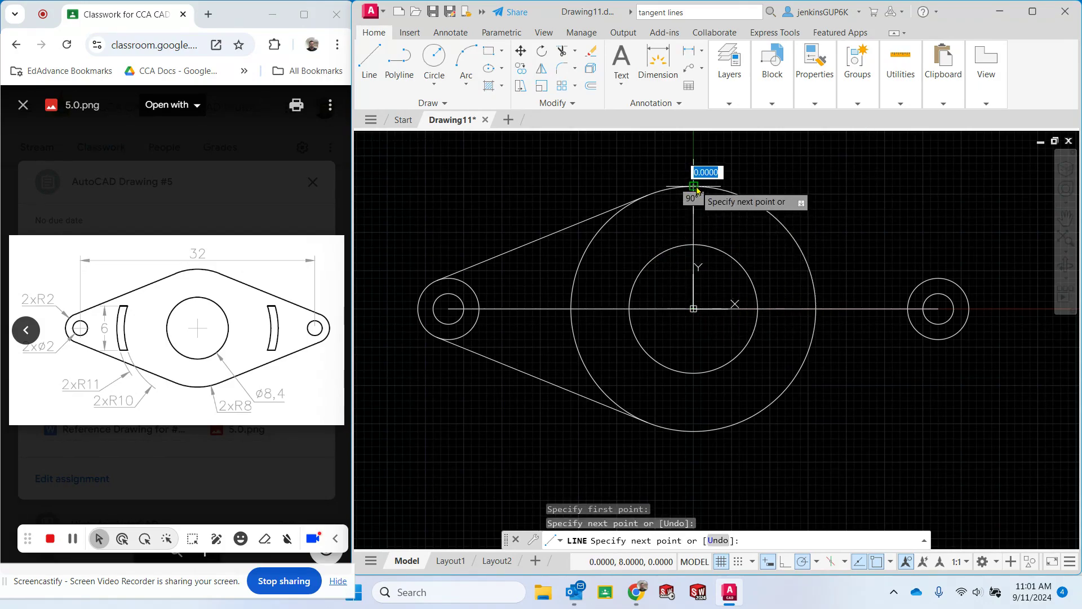
{"action": "key", "text": "Escape"}
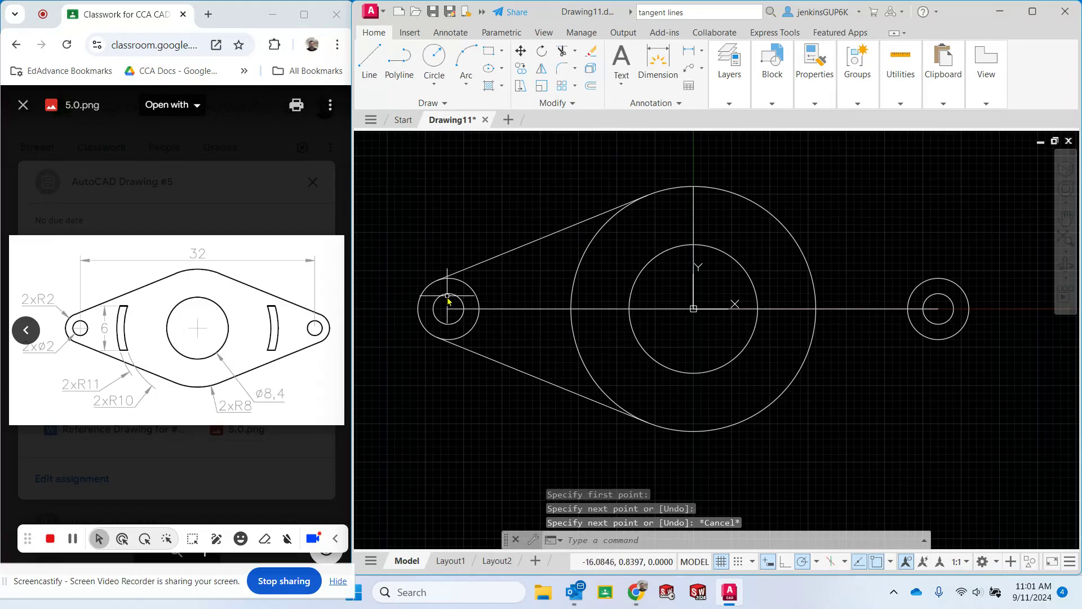
Step: Mirror both left tangent lines about the vertical center line, keeping the source objects, and delete that vertical line
{"action": "left_click", "coordinate": [542, 71]}
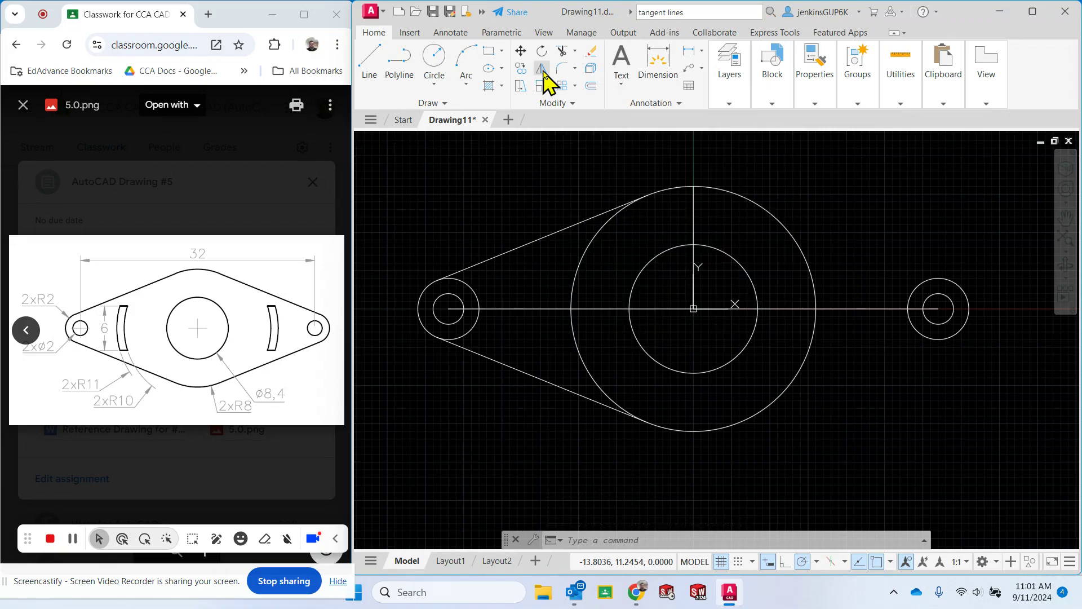
{"action": "left_click", "coordinate": [532, 243]}
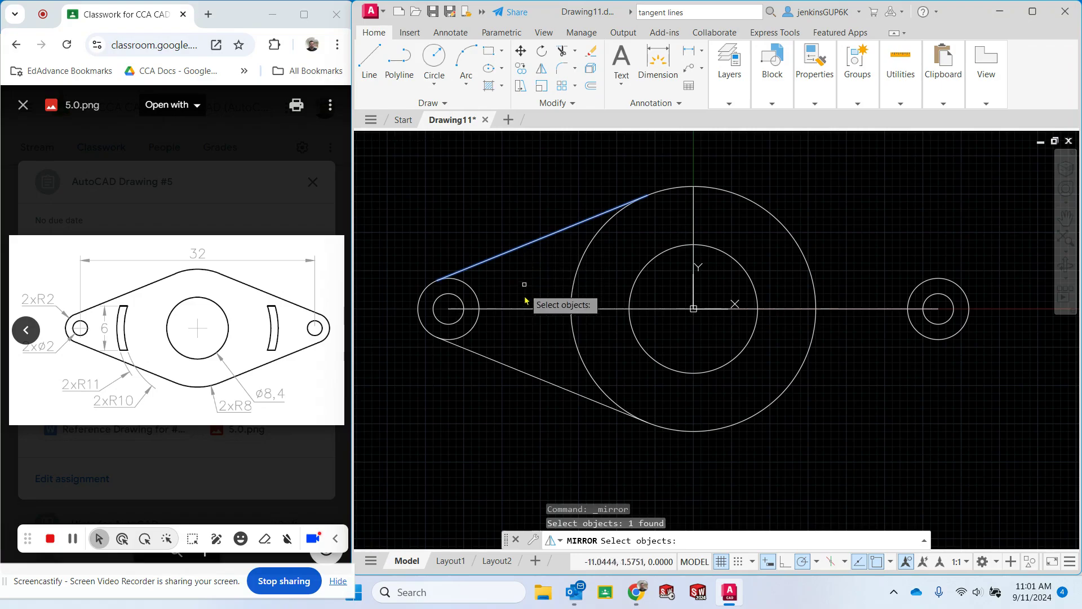
{"action": "left_click", "coordinate": [518, 372]}
{"action": "key", "text": "Return"}
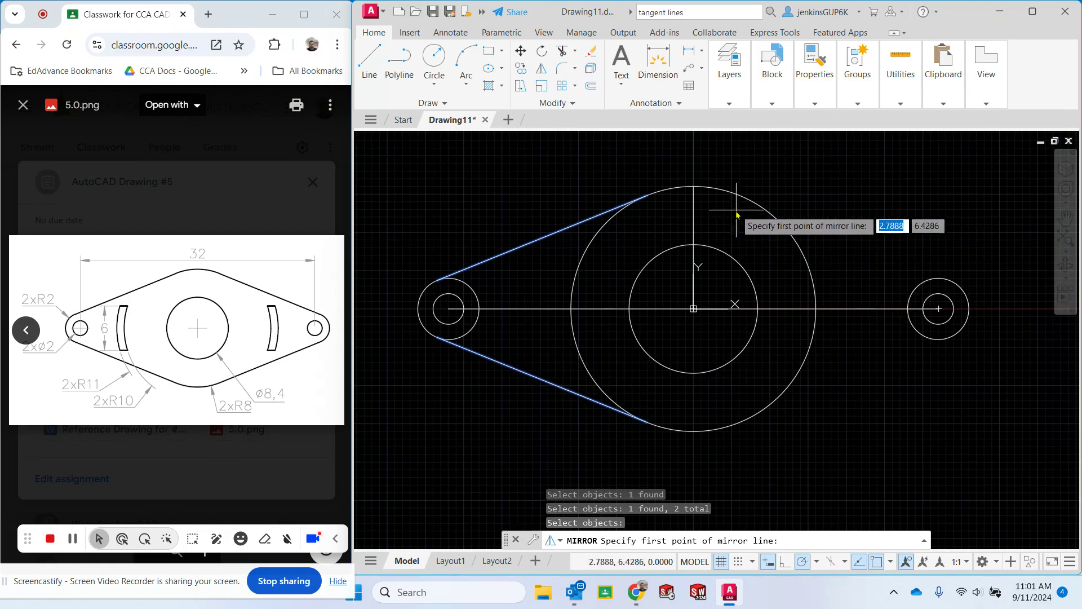
{"action": "left_click", "coordinate": [696, 193]}
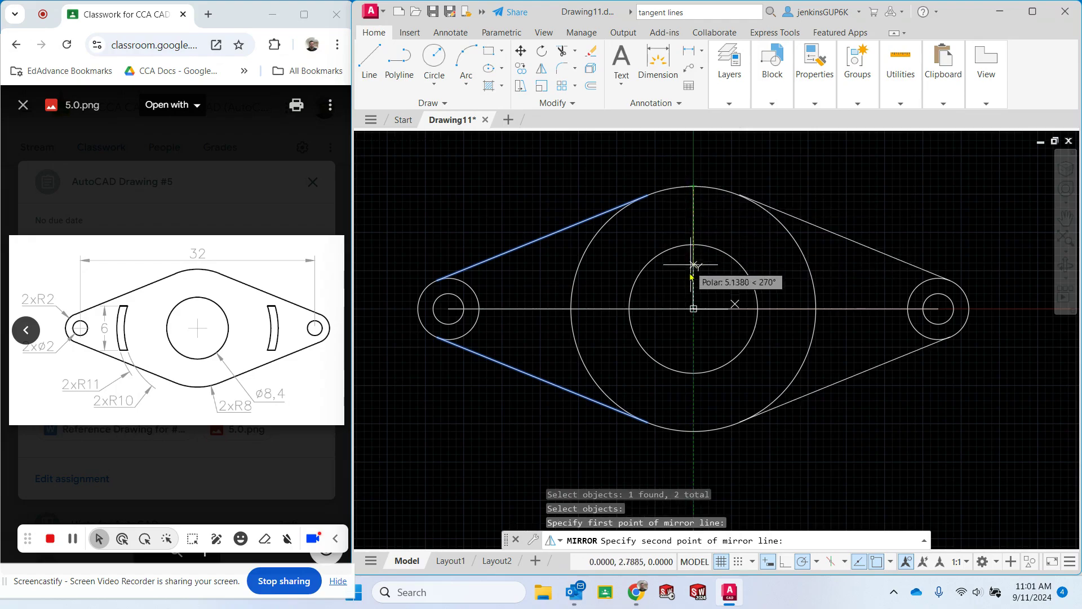
{"action": "left_click", "coordinate": [695, 319]}
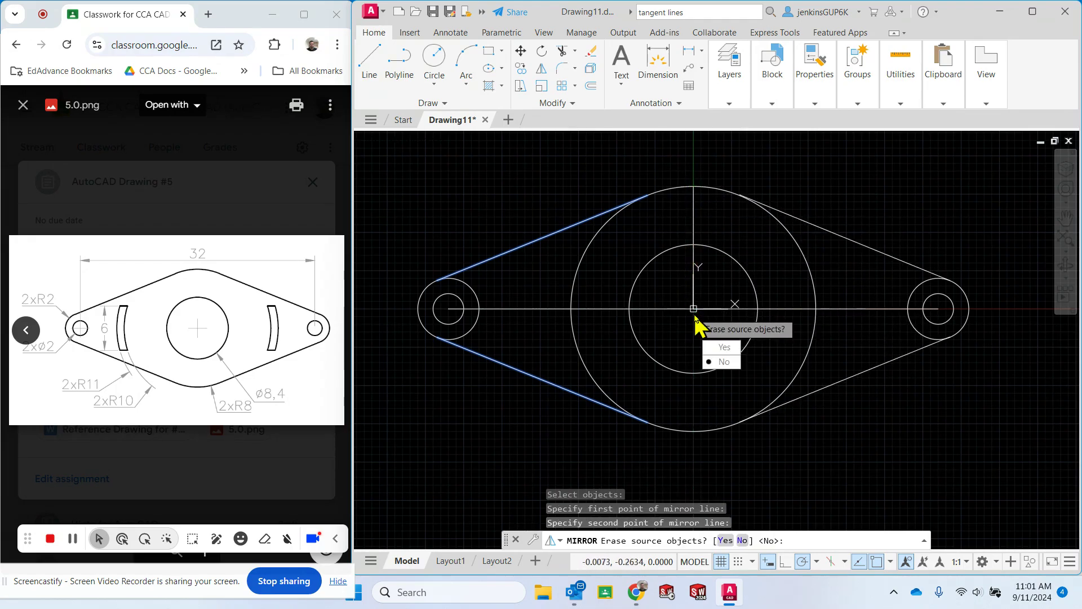
{"action": "left_click", "coordinate": [722, 362]}
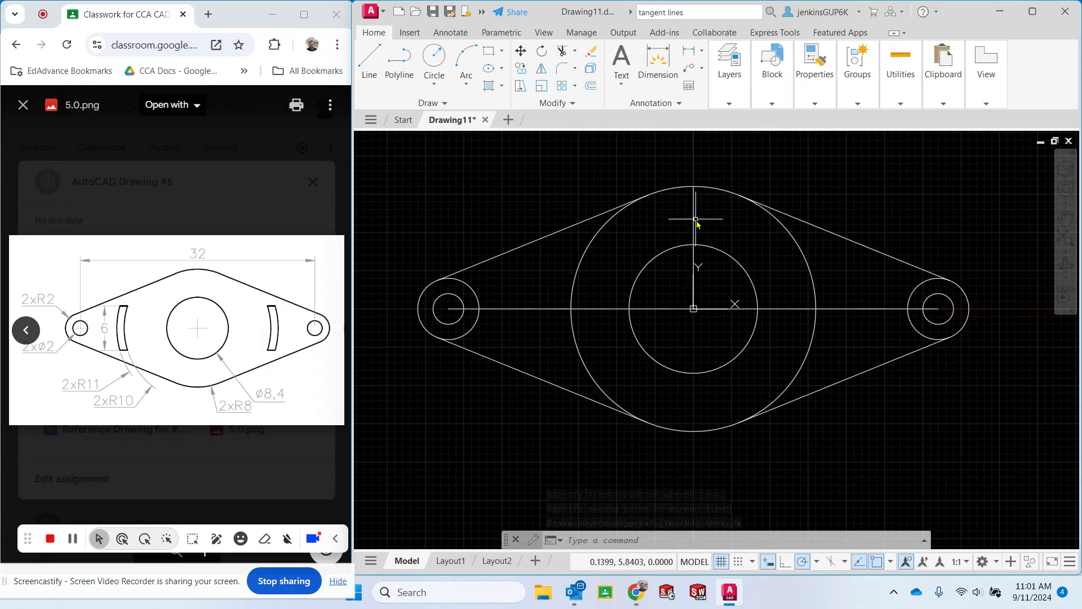
{"action": "key", "text": "Delete"}
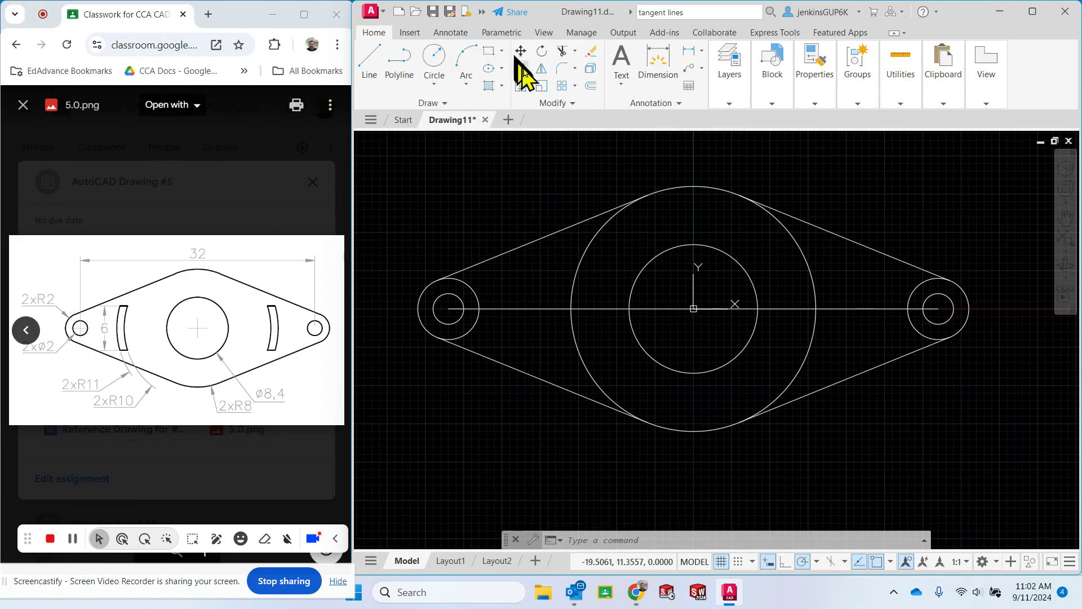
Step: Trim the side arcs of the radius 8 circle and the inner arcs of both radius 2 circles that lie inside the flange outline
{"action": "left_click", "coordinate": [562, 52]}
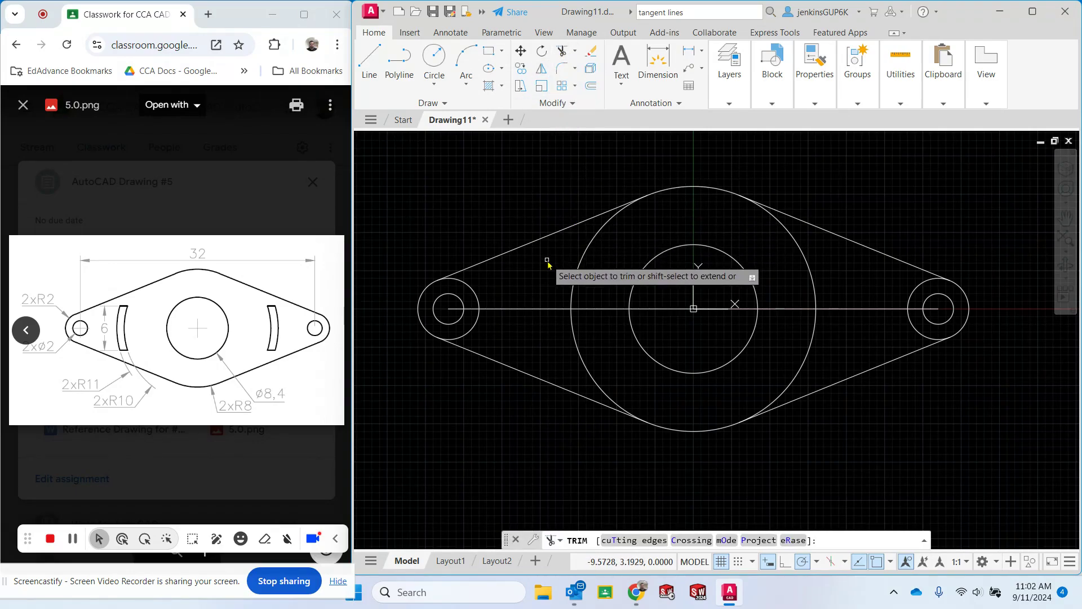
{"action": "left_click_drag", "start_coordinate": [551, 258], "coordinate": [621, 258]}
{"action": "left_click_drag", "start_coordinate": [558, 345], "coordinate": [591, 349]}
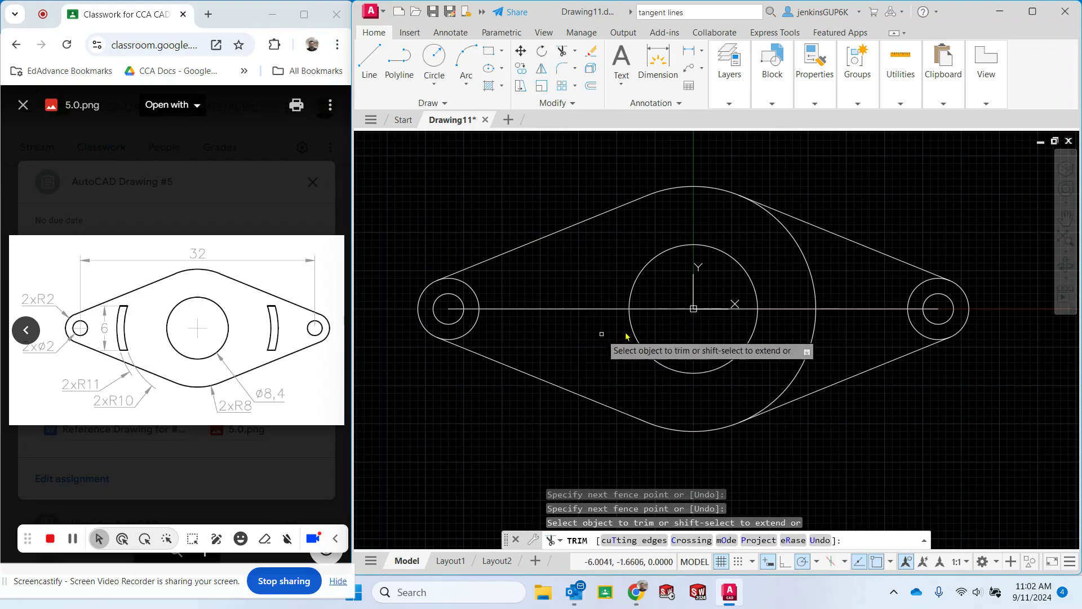
{"action": "left_click", "coordinate": [809, 263]}
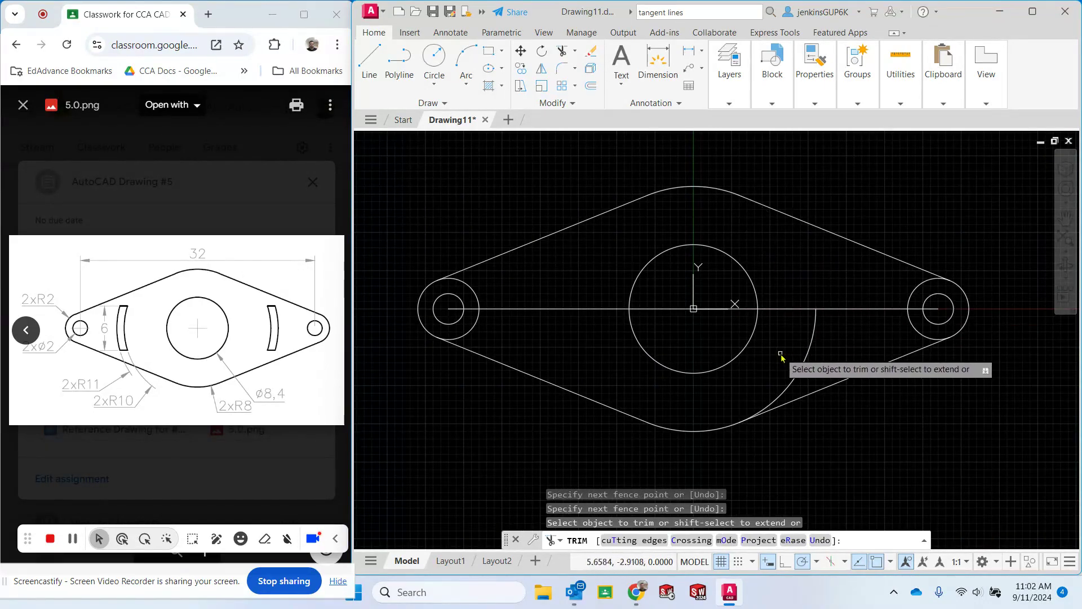
{"action": "left_click", "coordinate": [912, 293]}
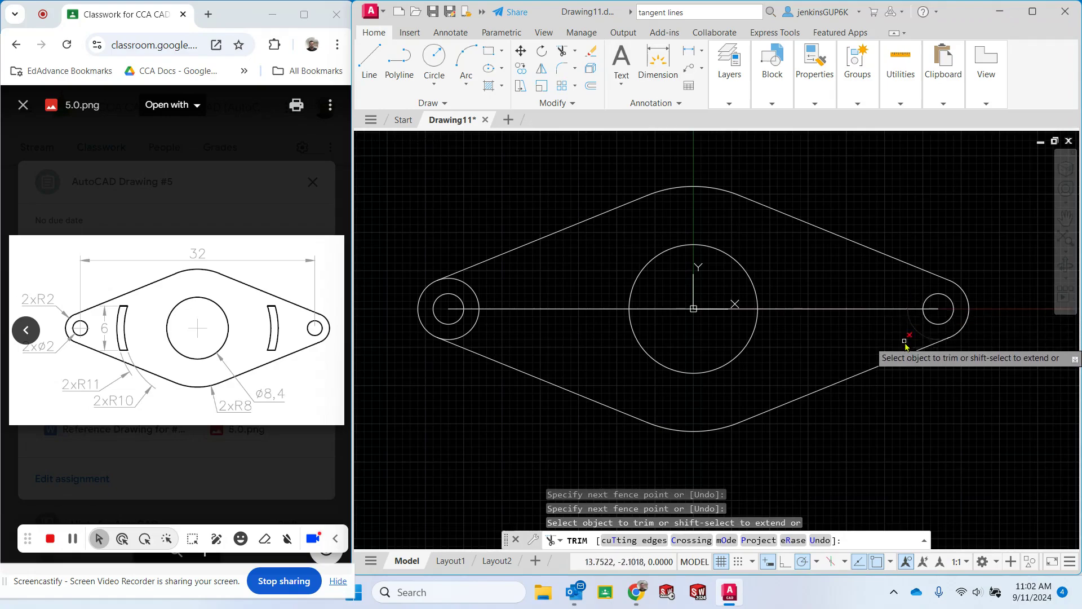
{"action": "left_click", "coordinate": [473, 291]}
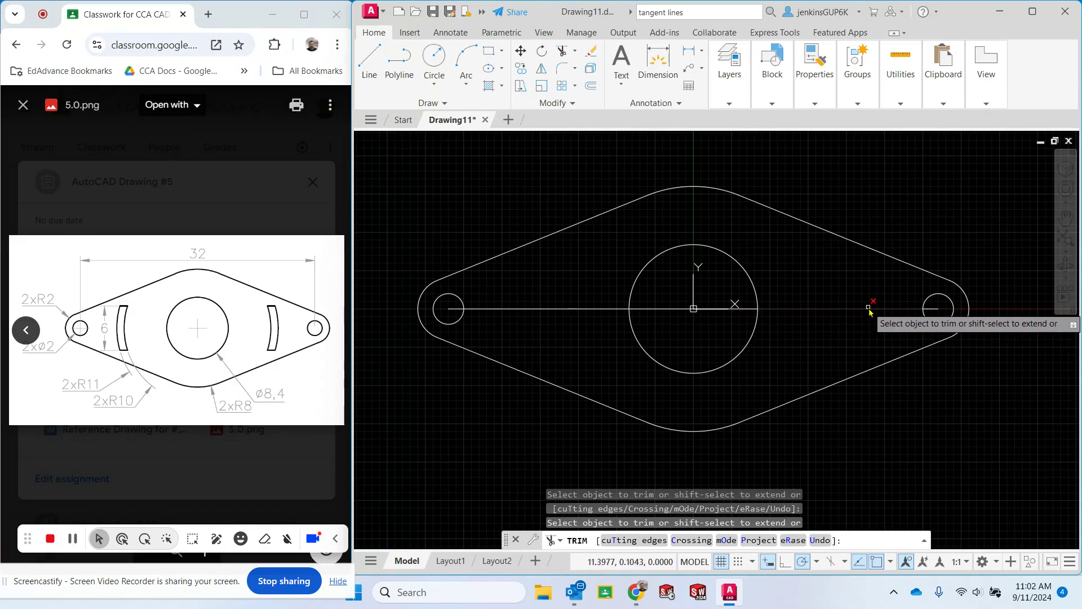
{"action": "key", "text": "Escape"}
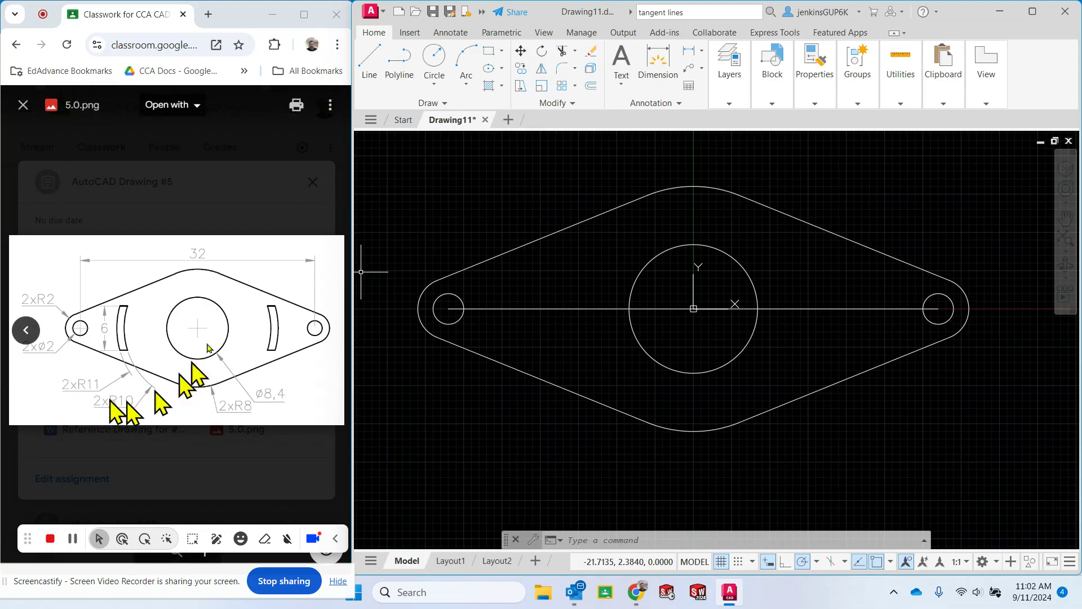
Step: Draw a circle by center and radius at the origin, with a radius of 10
{"action": "left_click", "coordinate": [434, 84]}
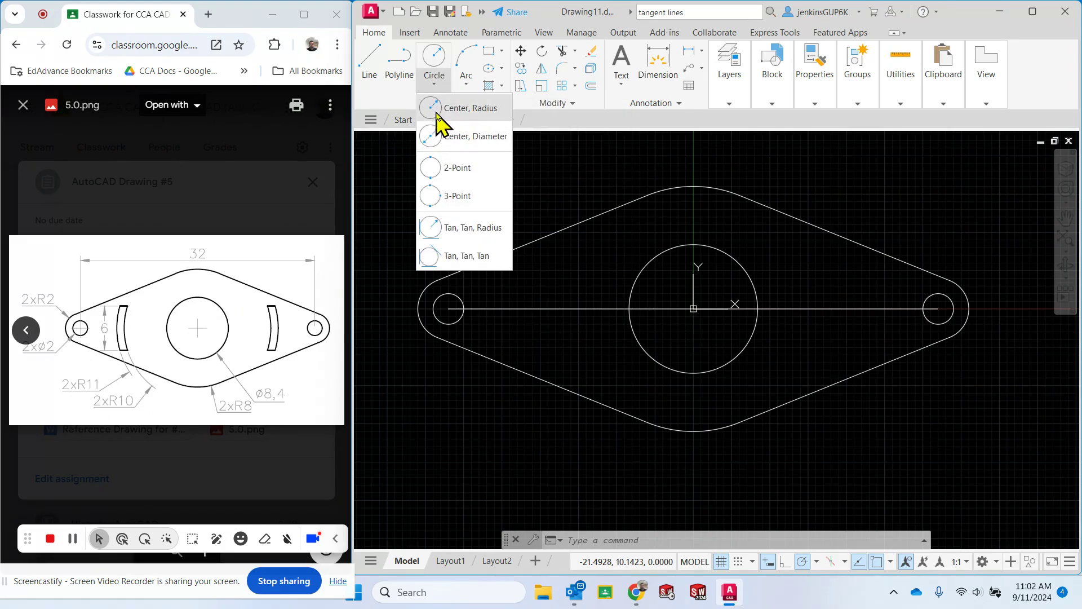
{"action": "left_click", "coordinate": [438, 112]}
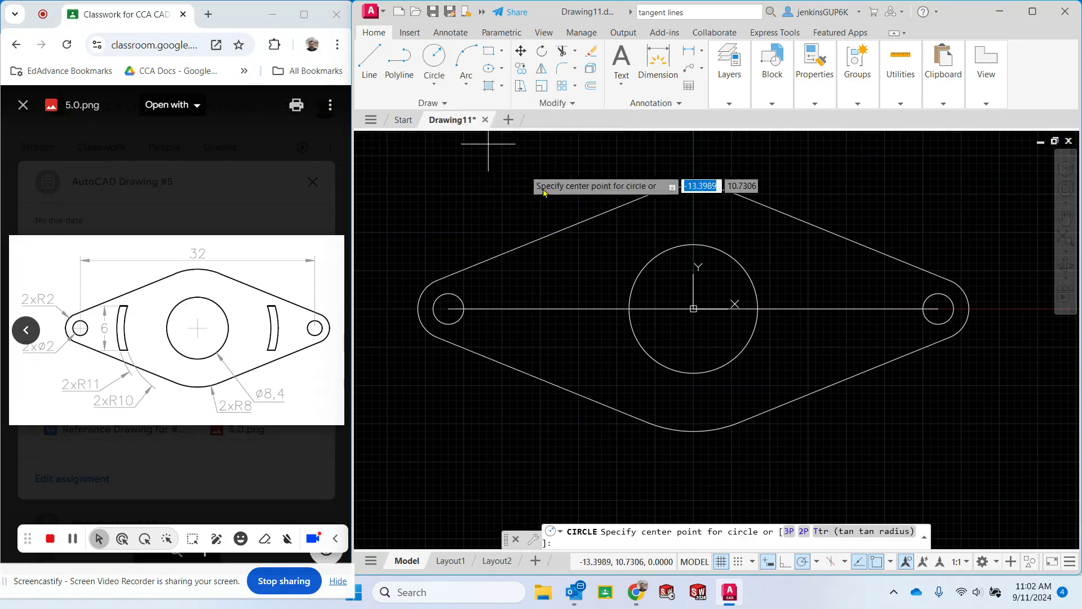
{"action": "left_click", "coordinate": [694, 314]}
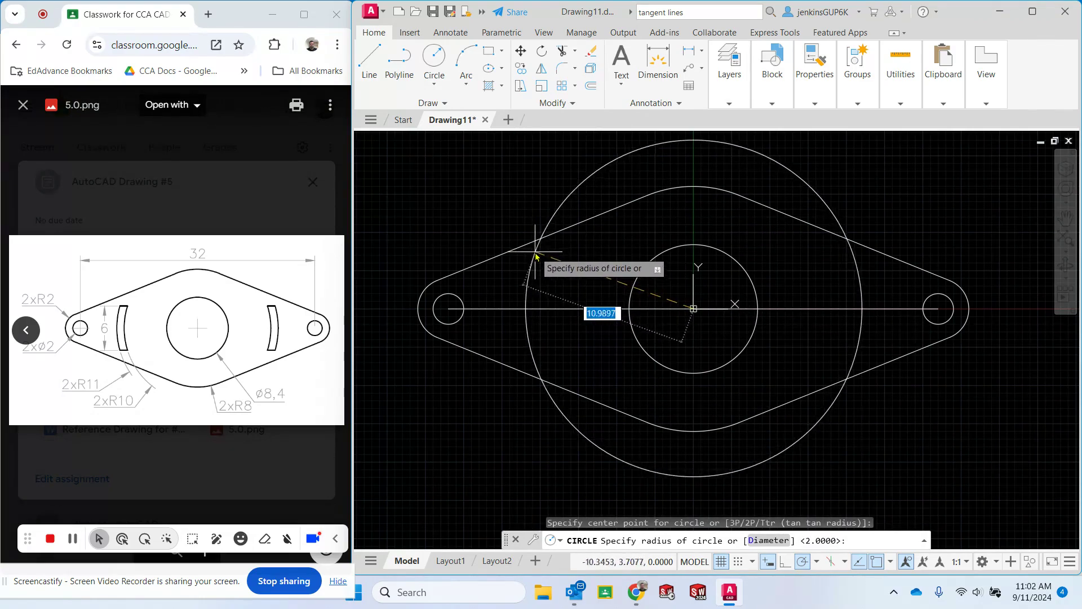
{"action": "type", "text": "10"}
{"action": "key", "text": "Return"}
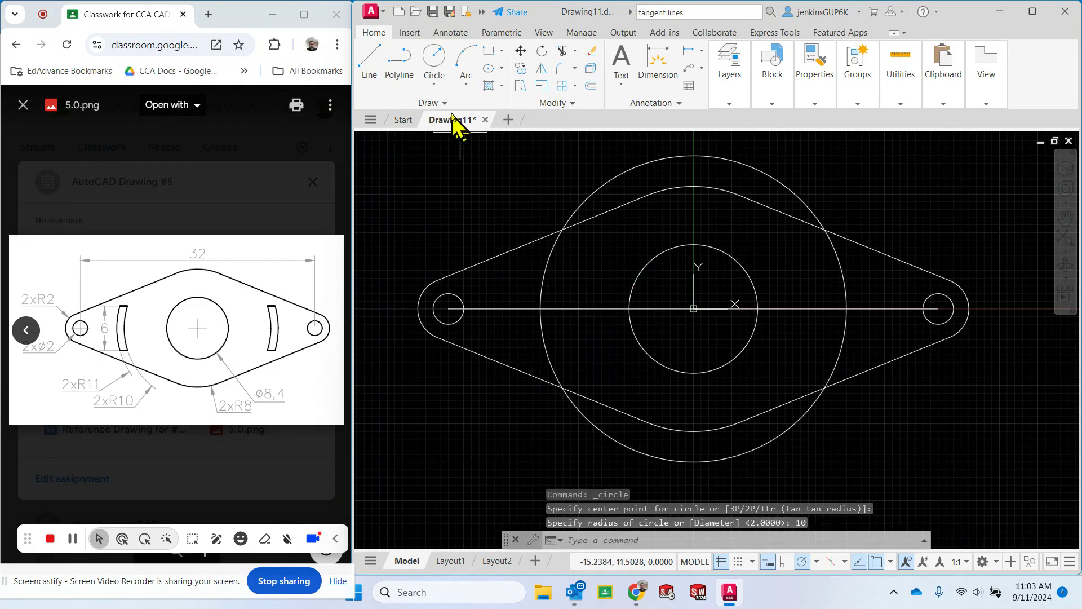
Step: Draw another concentric circle by center and radius at the origin, with a radius of 11
{"action": "left_click", "coordinate": [434, 57]}
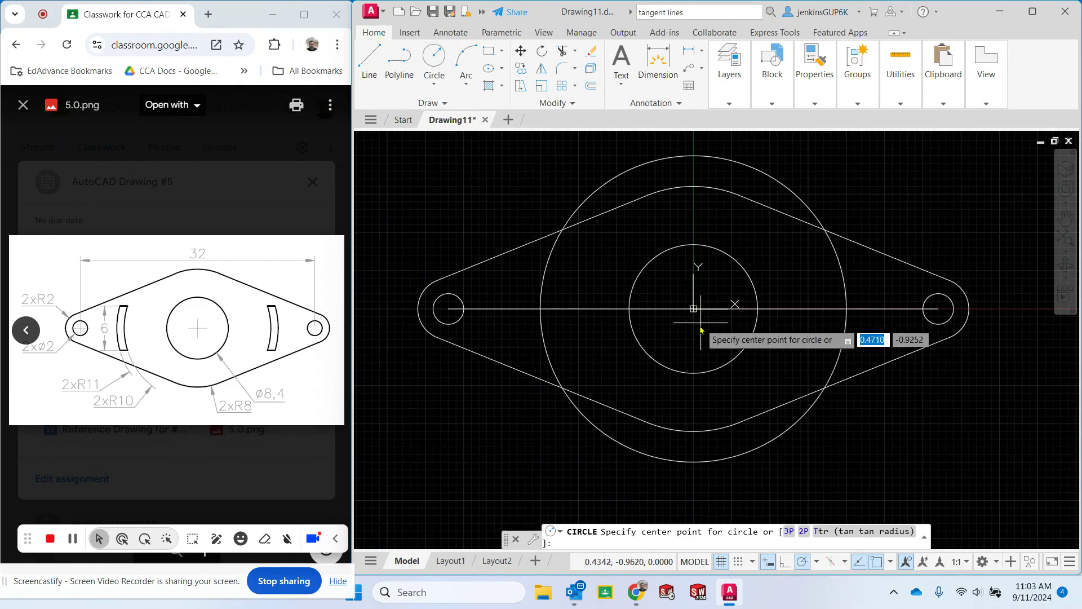
{"action": "left_click", "coordinate": [693, 308]}
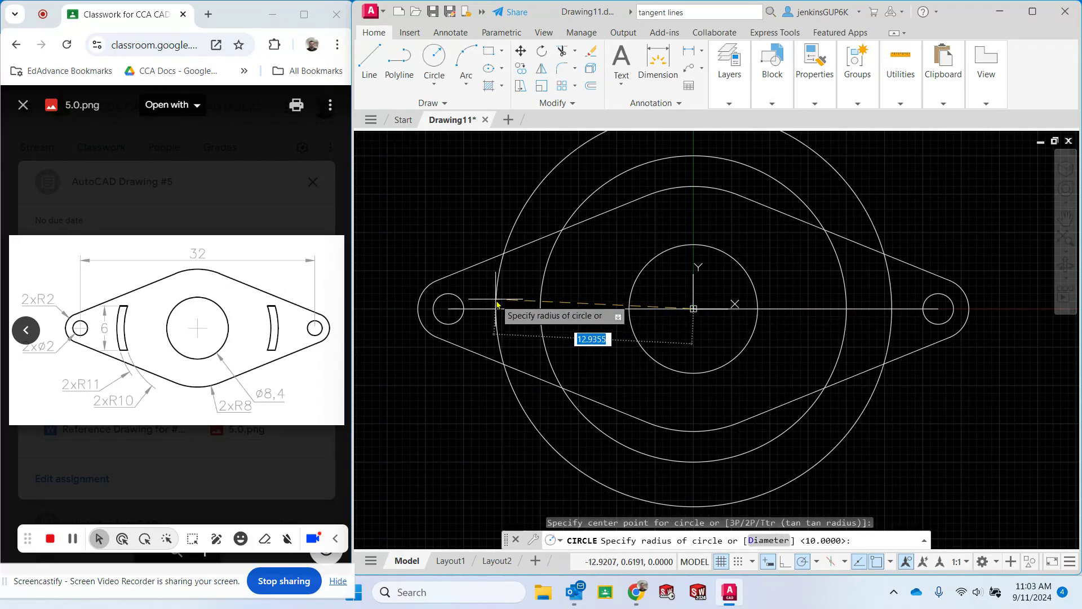
{"action": "key", "text": "Return"}
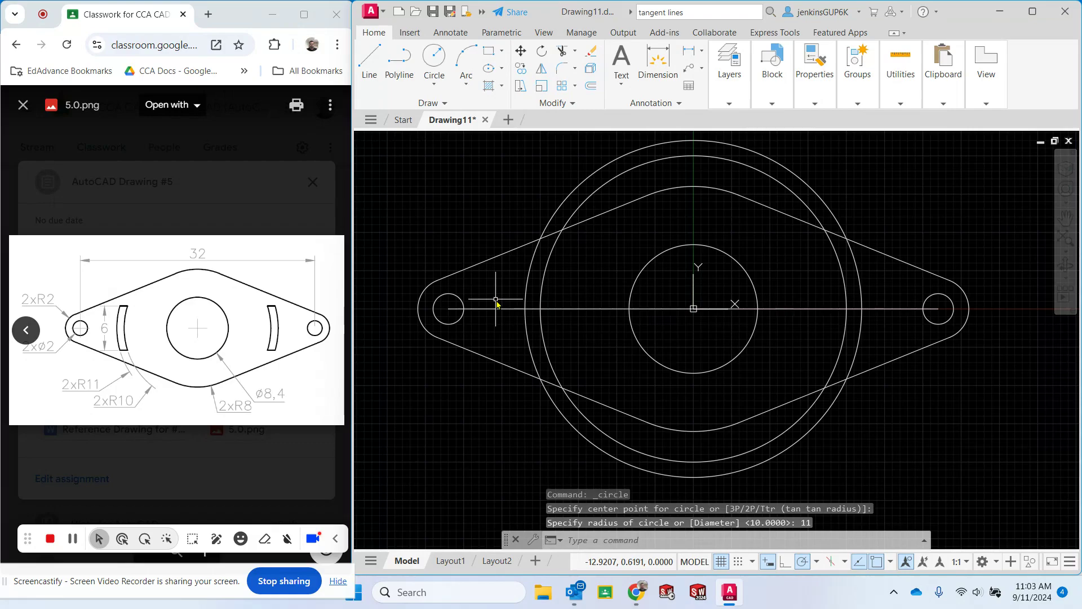
{"action": "key", "text": "Escape"}
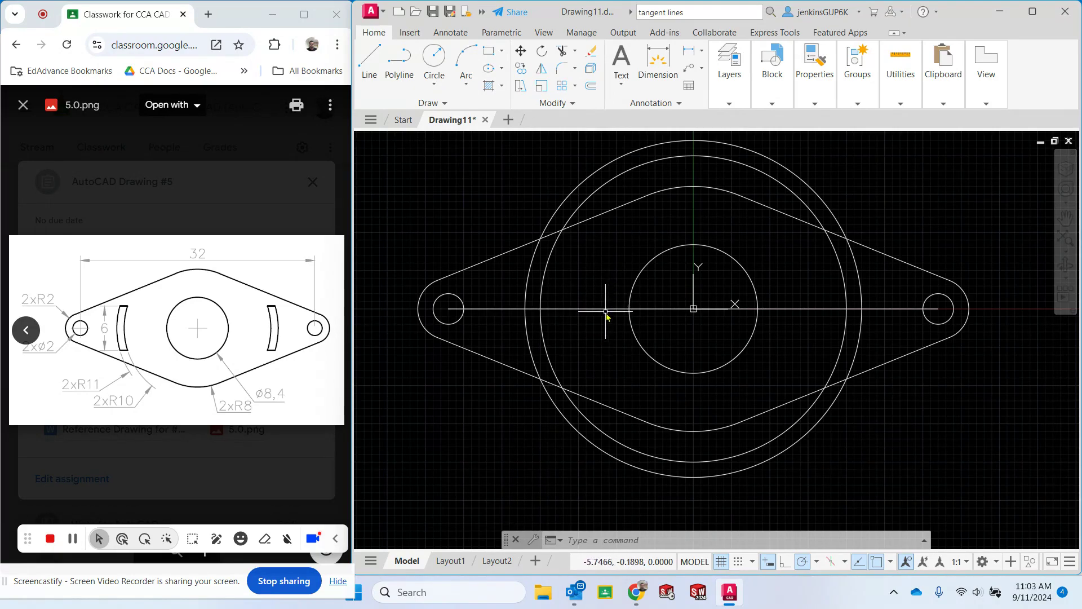
Step: Offset the left half of the horizontal center line by 3, once above and once below
{"action": "left_click", "coordinate": [591, 86]}
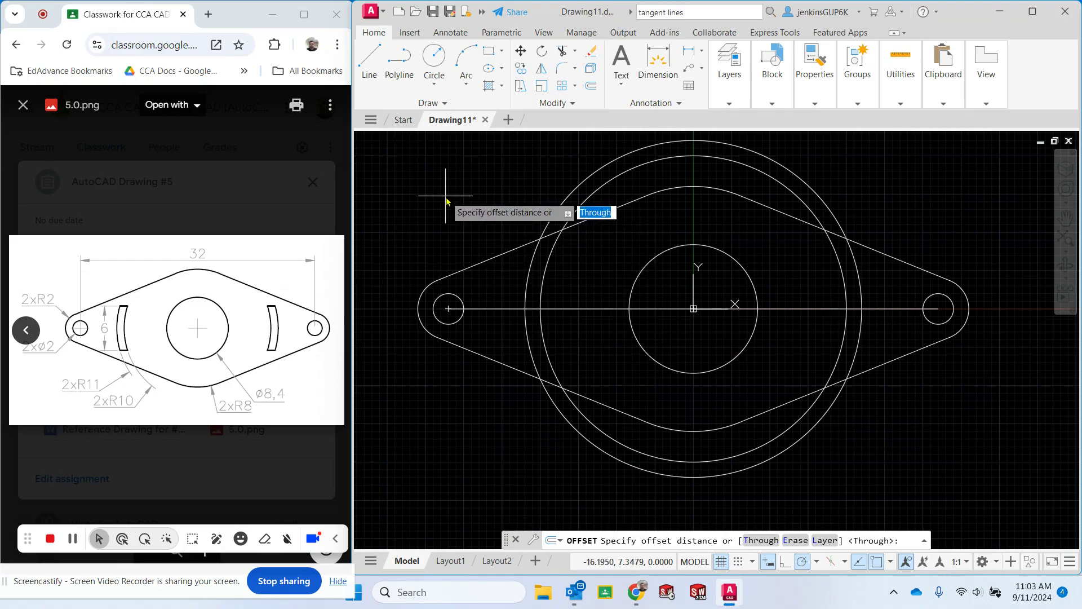
{"action": "key", "text": "Return"}
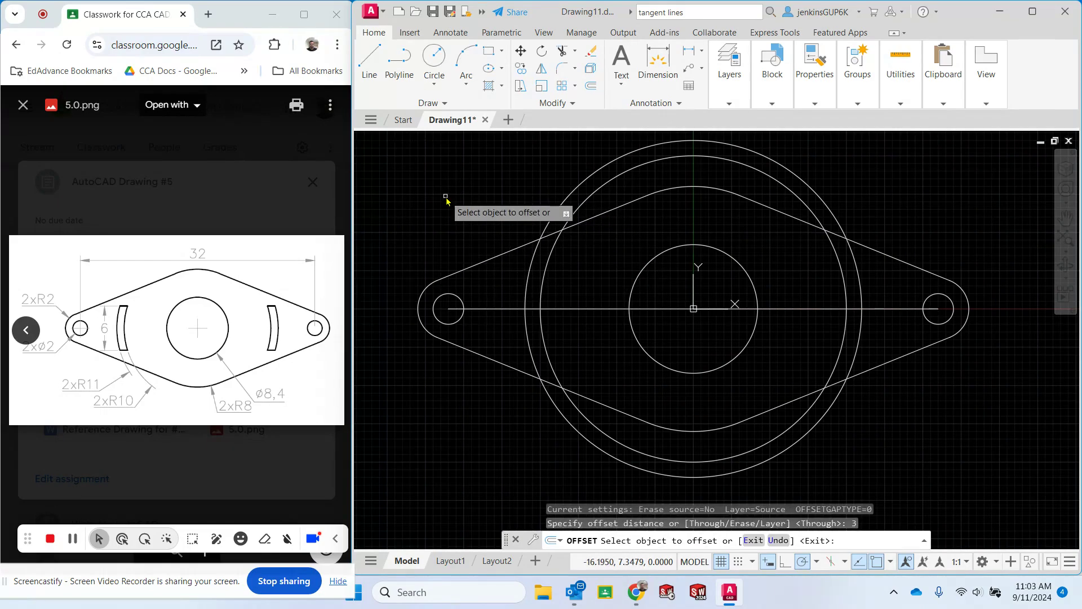
{"action": "left_click", "coordinate": [569, 309]}
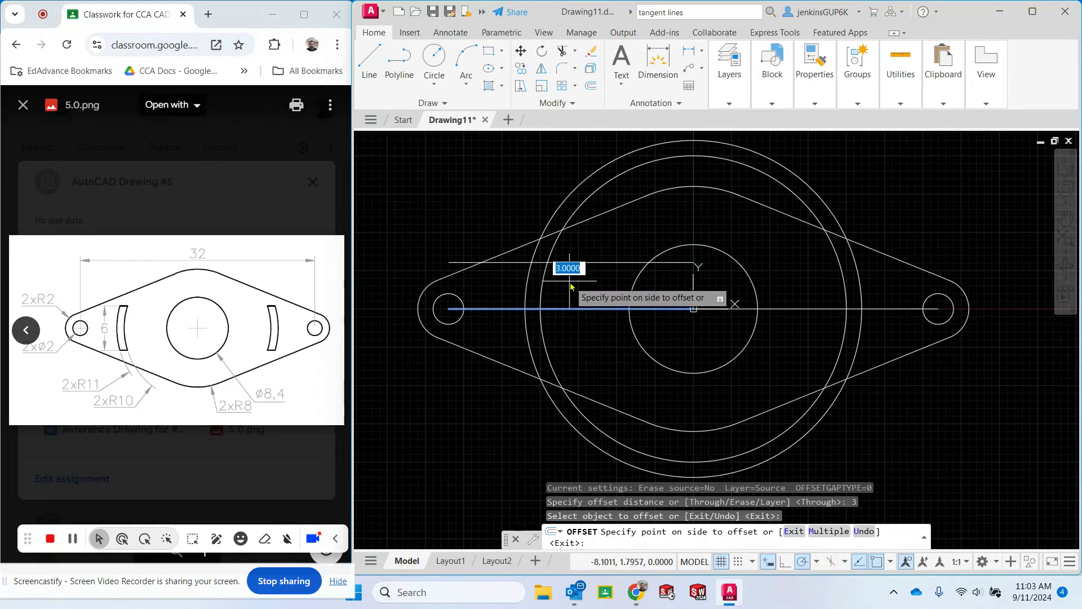
{"action": "left_click", "coordinate": [569, 282]}
{"action": "left_click", "coordinate": [572, 309]}
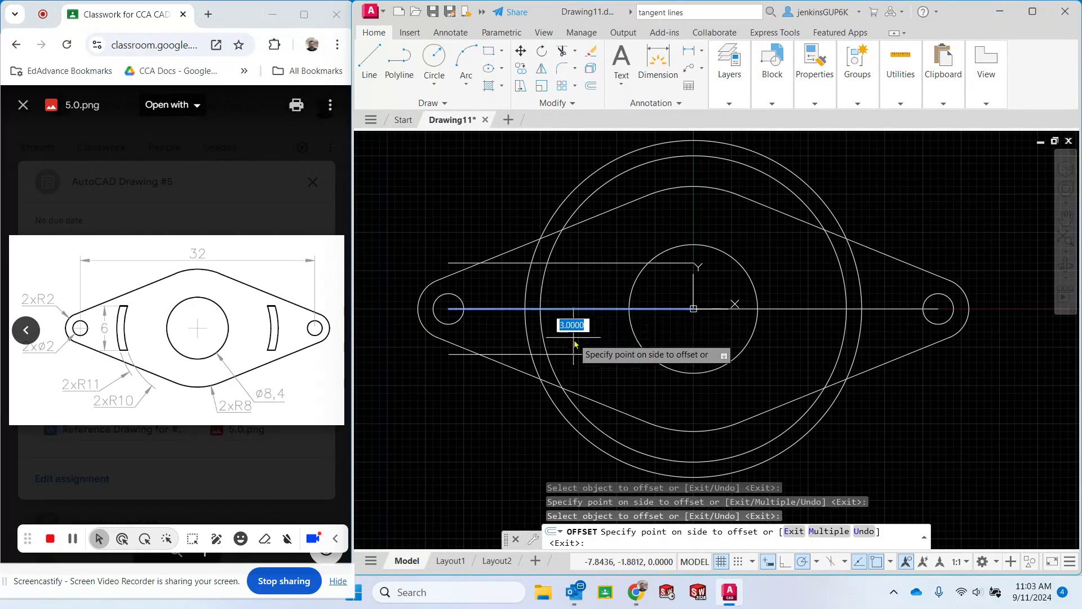
{"action": "left_click", "coordinate": [575, 349]}
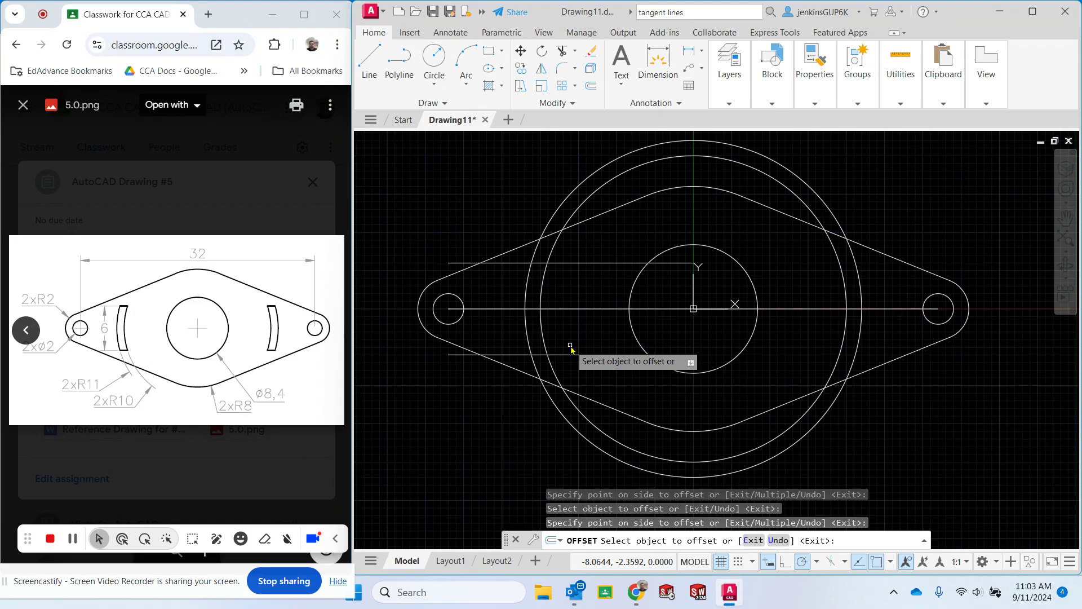
{"action": "key", "text": "Escape"}
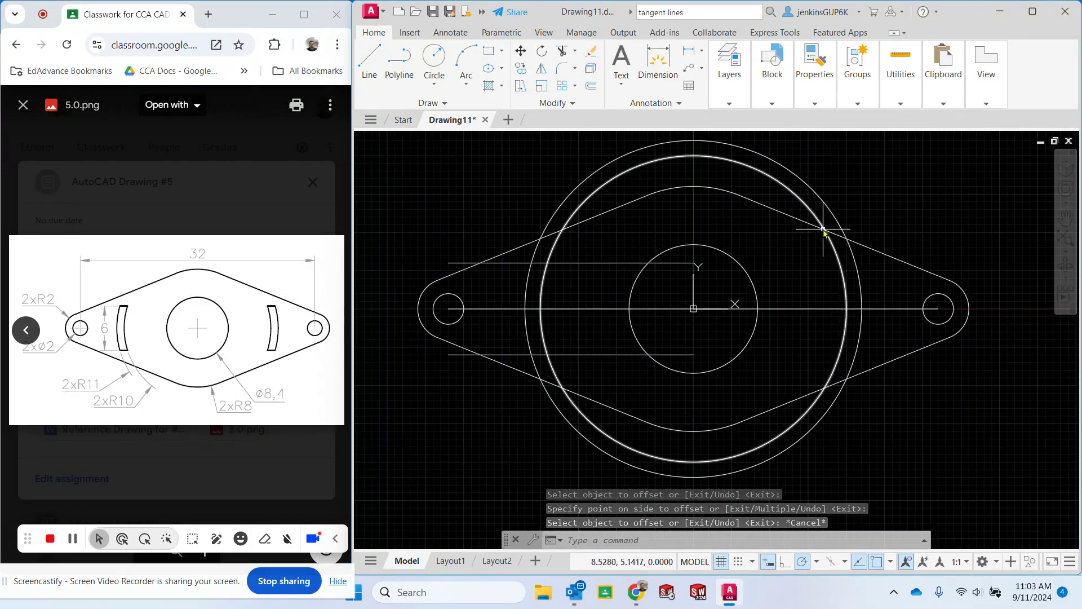
Step: Trim the parts of the radius 10 and 11 circles that extend above and below the flange outline
{"action": "left_click", "coordinate": [562, 53]}
{"action": "left_click_drag", "start_coordinate": [556, 161], "coordinate": [664, 177]}
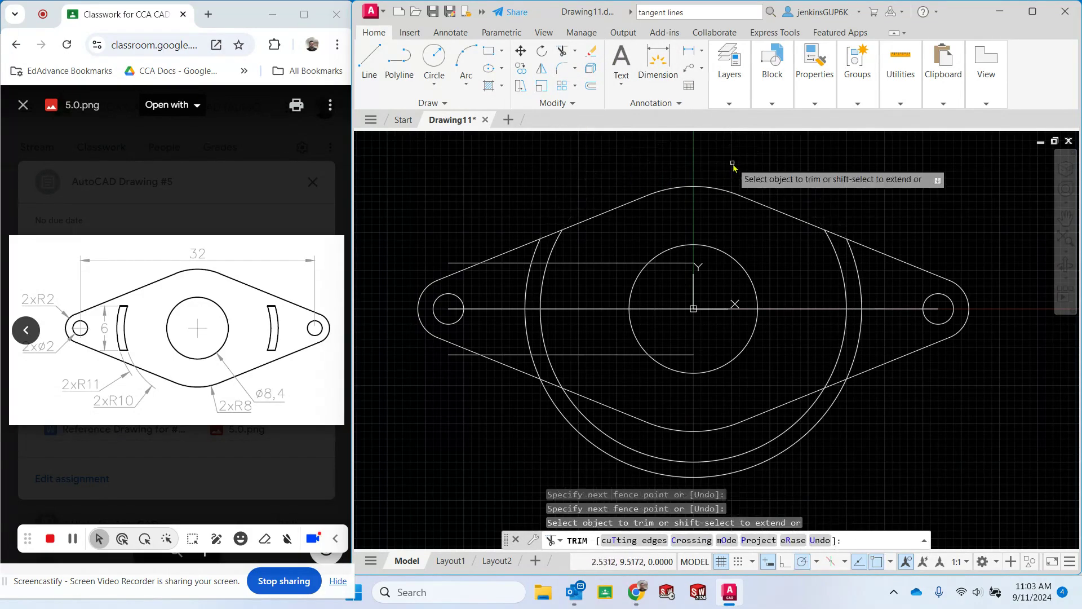
{"action": "mouse_move", "coordinate": [872, 437]}
{"action": "left_mouse_down"}
{"action": "mouse_move", "coordinate": [778, 447]}
{"action": "mouse_move", "coordinate": [759, 438]}
{"action": "left_mouse_up"}
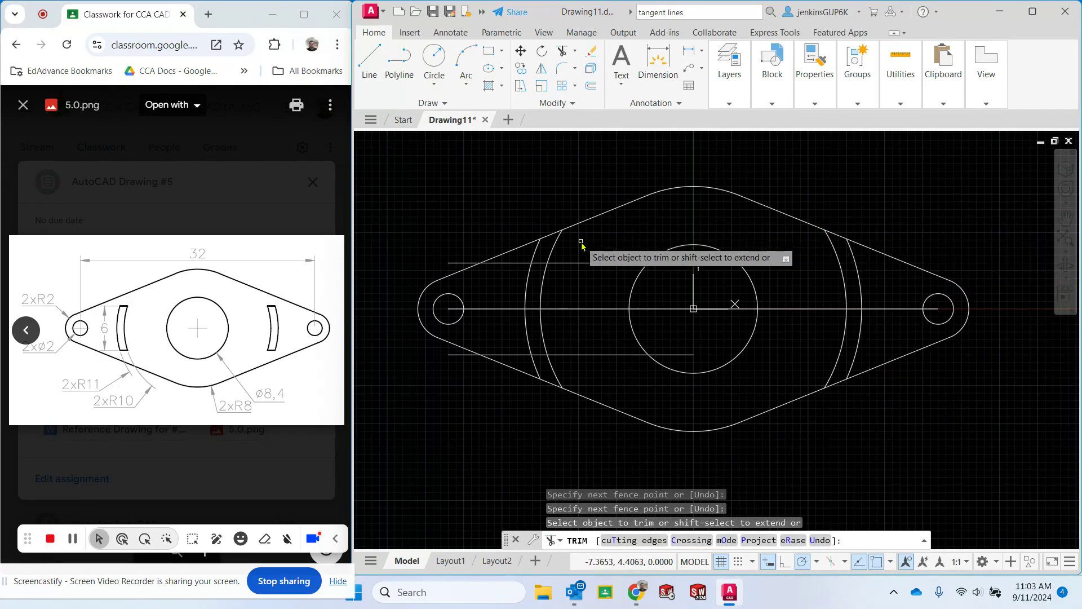
Step: Try to trim the offset lines and left center line around the left slot, removing the leftover pieces outside the flange
{"action": "mouse_move", "coordinate": [598, 254]}
{"action": "left_mouse_down"}
{"action": "mouse_move", "coordinate": [599, 273]}
{"action": "mouse_move", "coordinate": [686, 287]}
{"action": "mouse_move", "coordinate": [684, 258]}
{"action": "mouse_move", "coordinate": [677, 303]}
{"action": "left_mouse_up"}
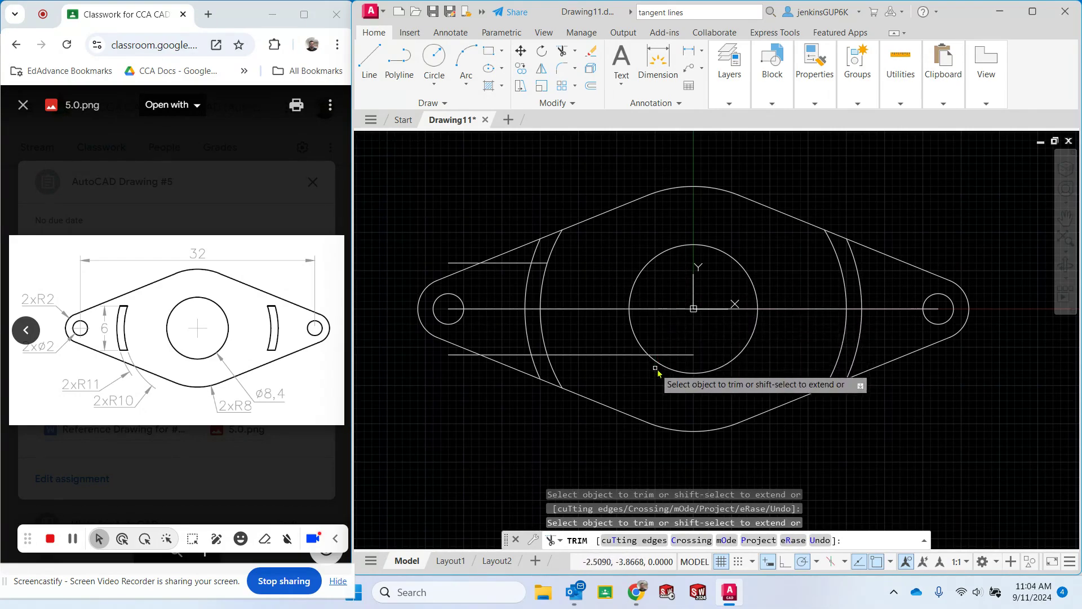
{"action": "left_click", "coordinate": [604, 355]}
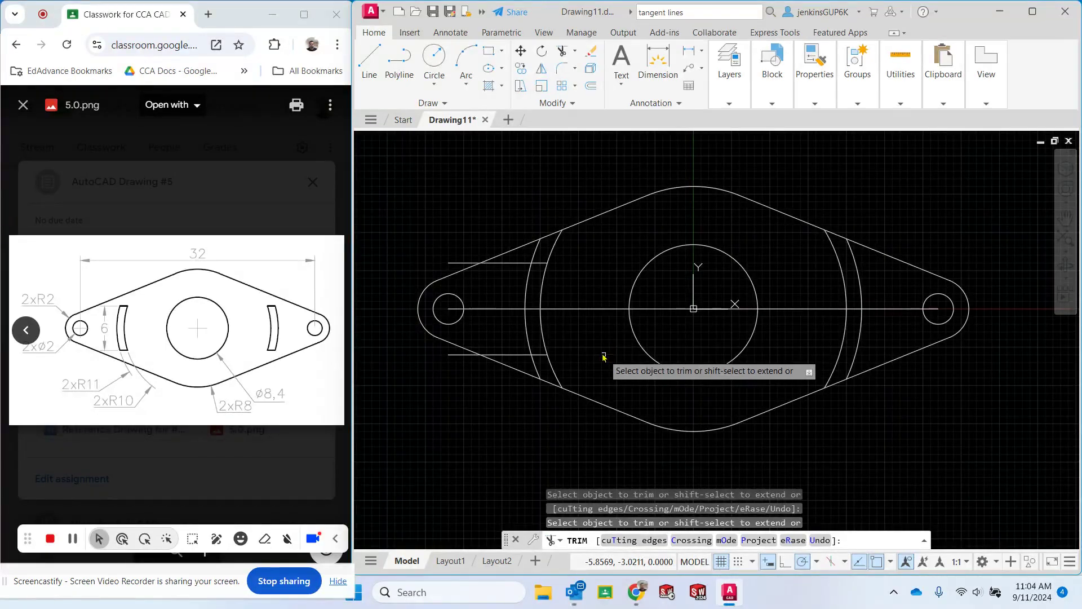
{"action": "left_click", "coordinate": [515, 264]}
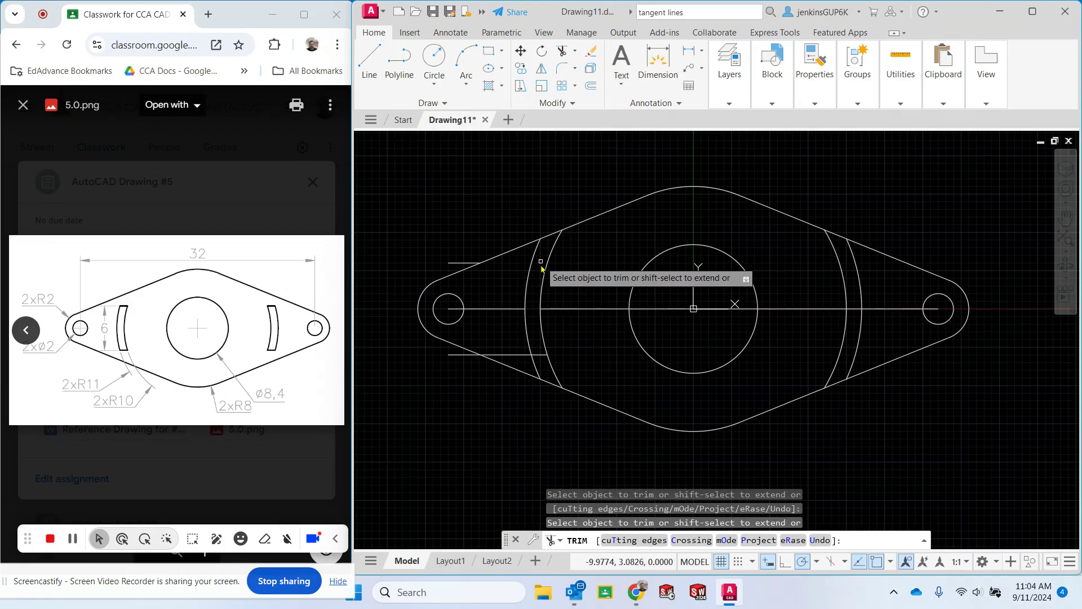
{"action": "left_click", "coordinate": [508, 308]}
{"action": "left_click", "coordinate": [541, 357]}
{"action": "left_click", "coordinate": [460, 355]}
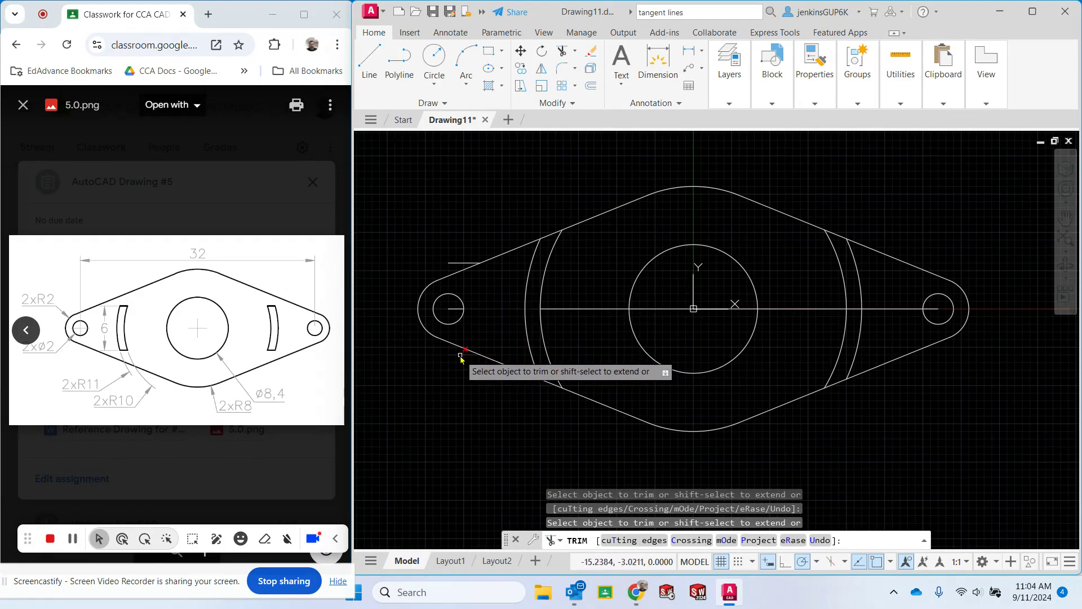
{"action": "left_click", "coordinate": [454, 264]}
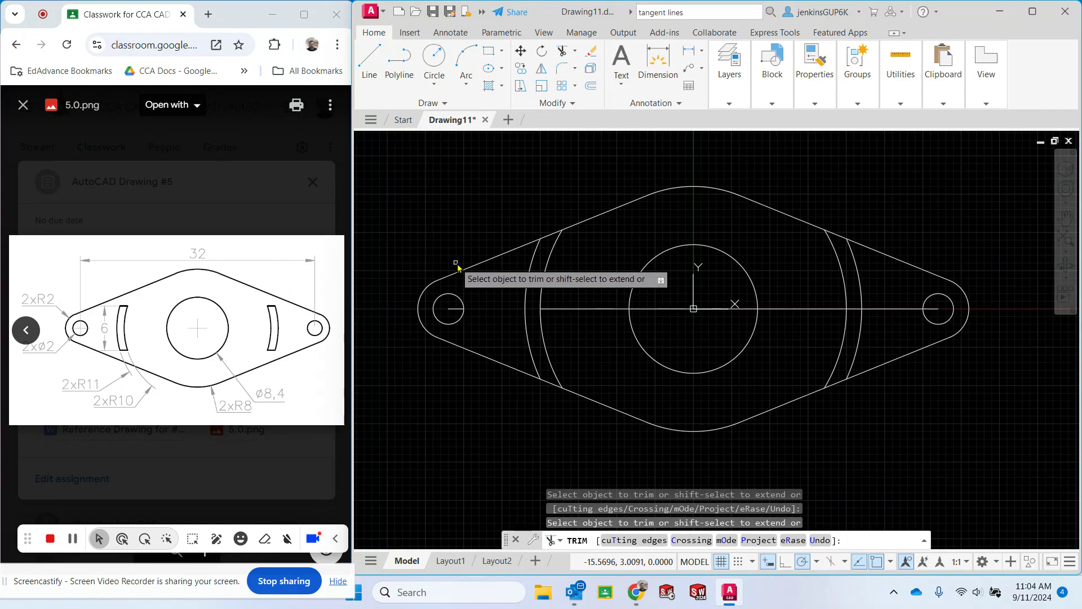
Step: Undo the trims of the radius 10 and 11 circles, the offset lines and the center line
{"action": "left_click", "coordinate": [1034, 12]}
{"action": "key", "text": "Escape"}
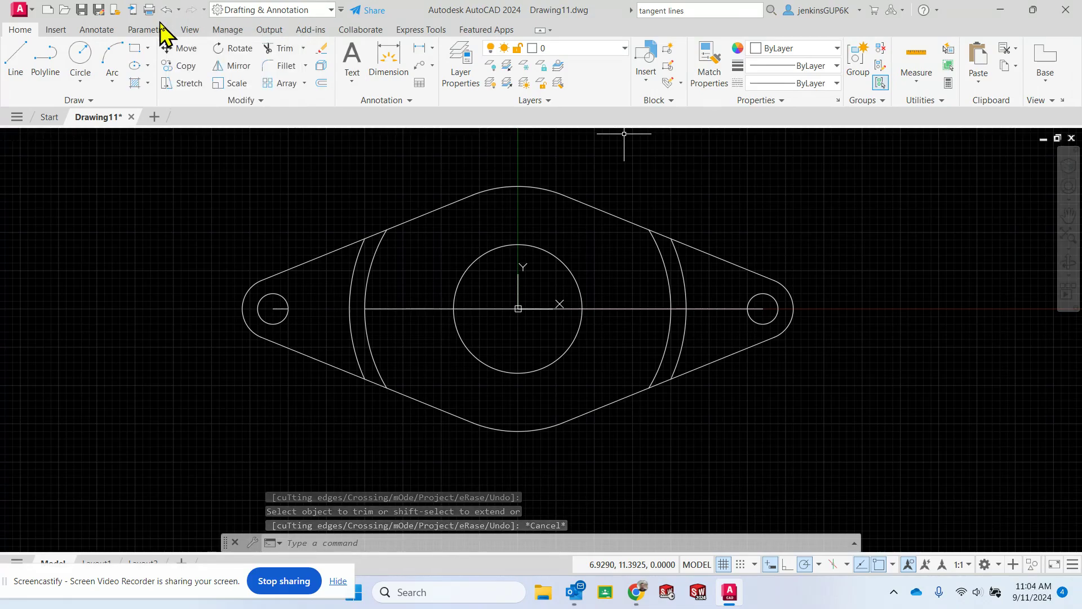
{"action": "left_click", "coordinate": [167, 11]}
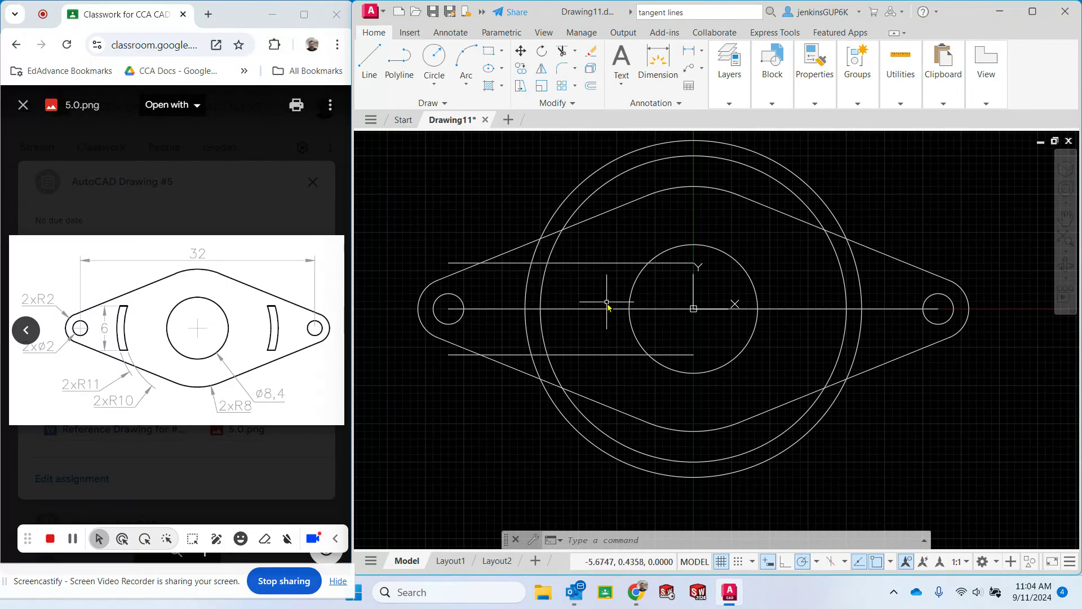
Step: Trim the radius 10 and 11 circles back to the flange outline, above and below it
{"action": "left_click", "coordinate": [562, 52]}
{"action": "left_click_drag", "start_coordinate": [579, 176], "coordinate": [648, 170]}
{"action": "left_click", "coordinate": [562, 52]}
{"action": "left_click_drag", "start_coordinate": [555, 157], "coordinate": [641, 181]}
{"action": "mouse_move", "coordinate": [551, 432]}
{"action": "left_mouse_down"}
{"action": "mouse_move", "coordinate": [592, 424]}
{"action": "mouse_move", "coordinate": [599, 435]}
{"action": "left_mouse_up"}
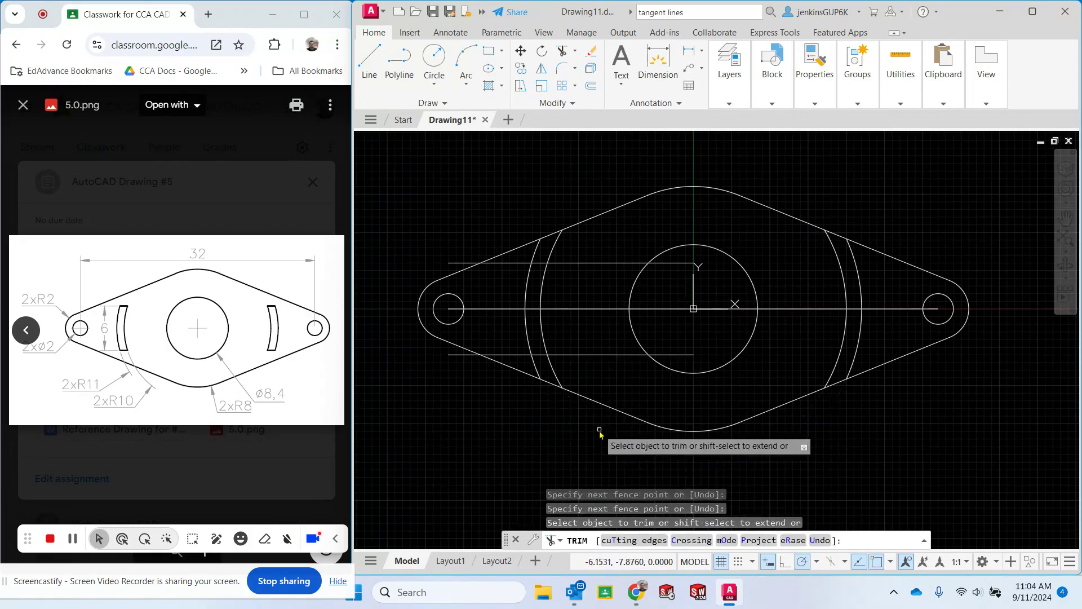
Step: Trim the left arcs above the upper offset line, and the horizontal lines between the left slot and the central circle
{"action": "left_click", "coordinate": [514, 264]}
{"action": "left_click", "coordinate": [533, 255]}
{"action": "left_click", "coordinate": [554, 249]}
{"action": "left_click", "coordinate": [565, 308]}
{"action": "left_click", "coordinate": [577, 354]}
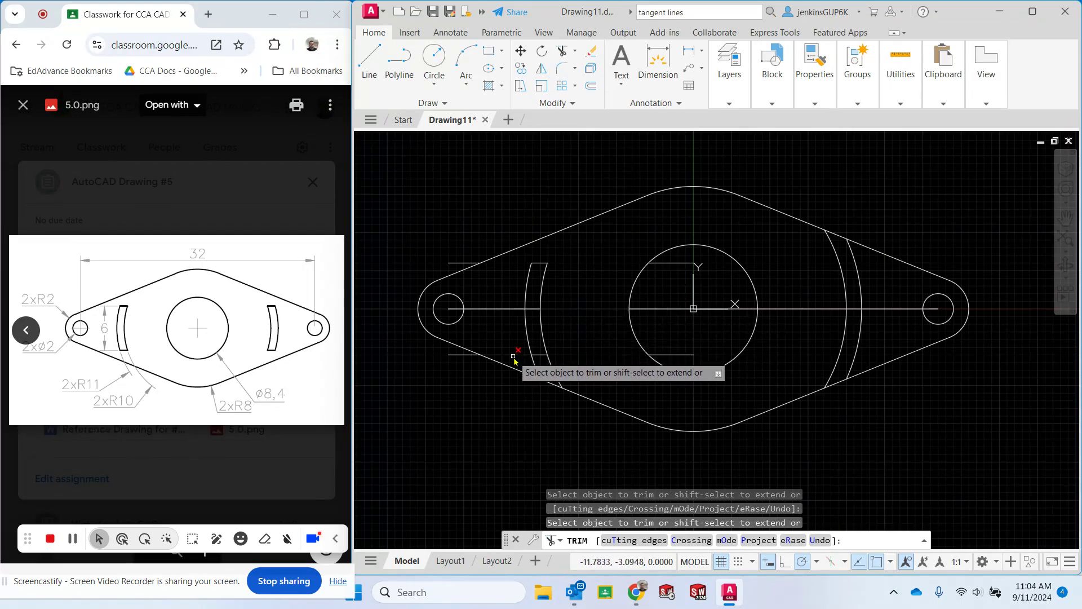
Step: Trim the arc ends below the left slot and the leftover horizontal line pieces around the slot and inside the central circle
{"action": "left_click", "coordinate": [514, 356]}
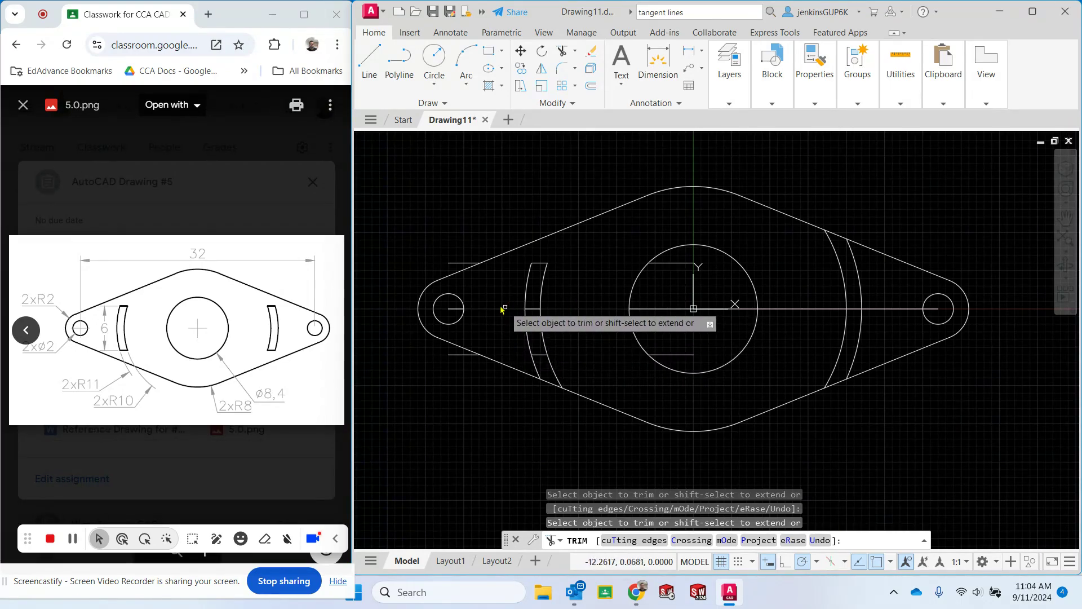
{"action": "left_click", "coordinate": [454, 262]}
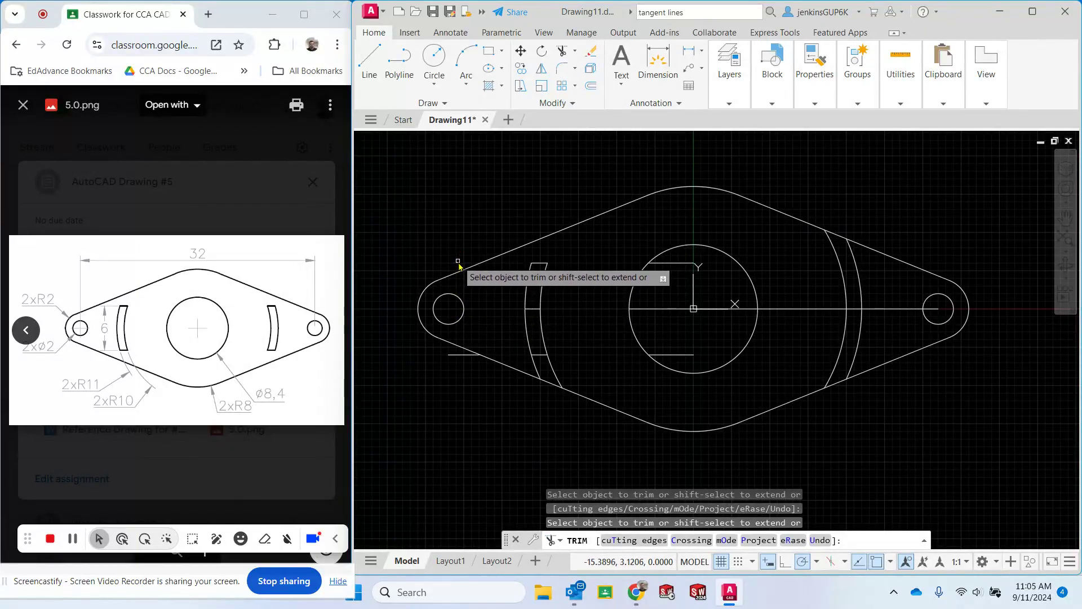
{"action": "left_click", "coordinate": [450, 355]}
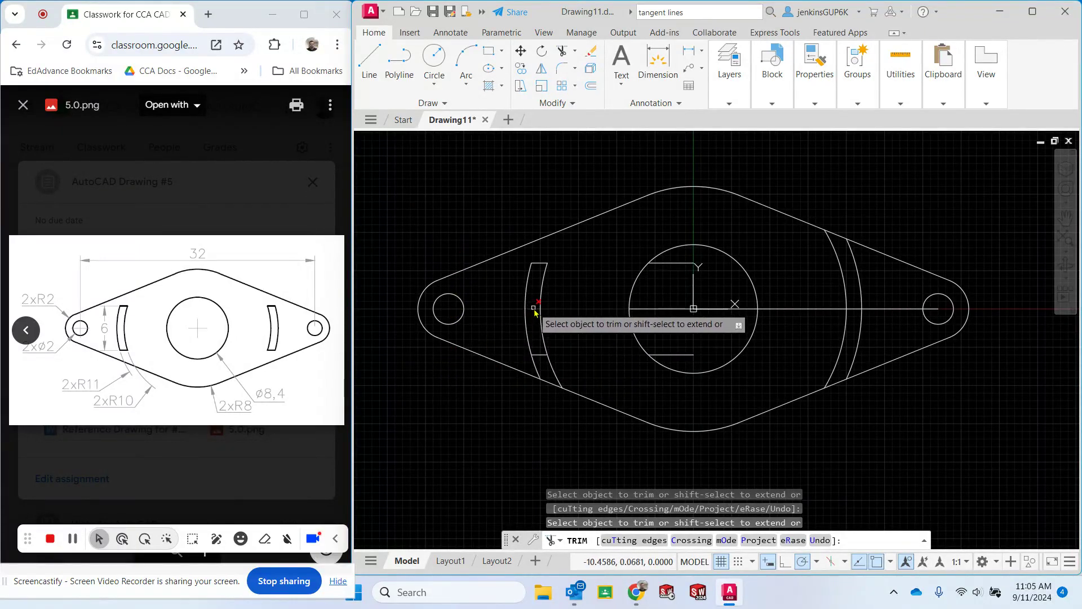
{"action": "left_click", "coordinate": [536, 369]}
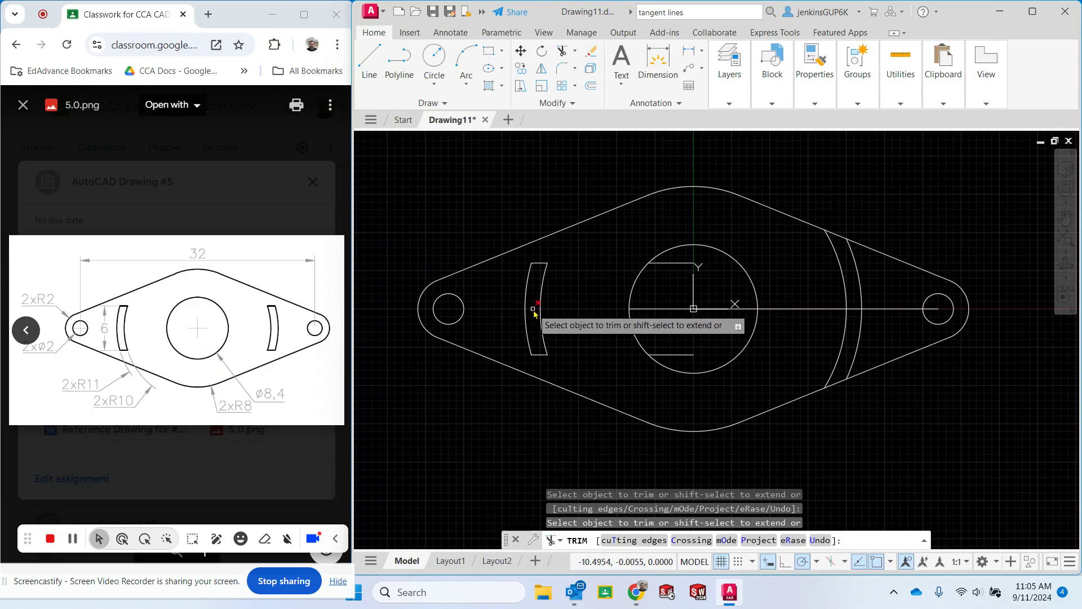
{"action": "left_click", "coordinate": [673, 265]}
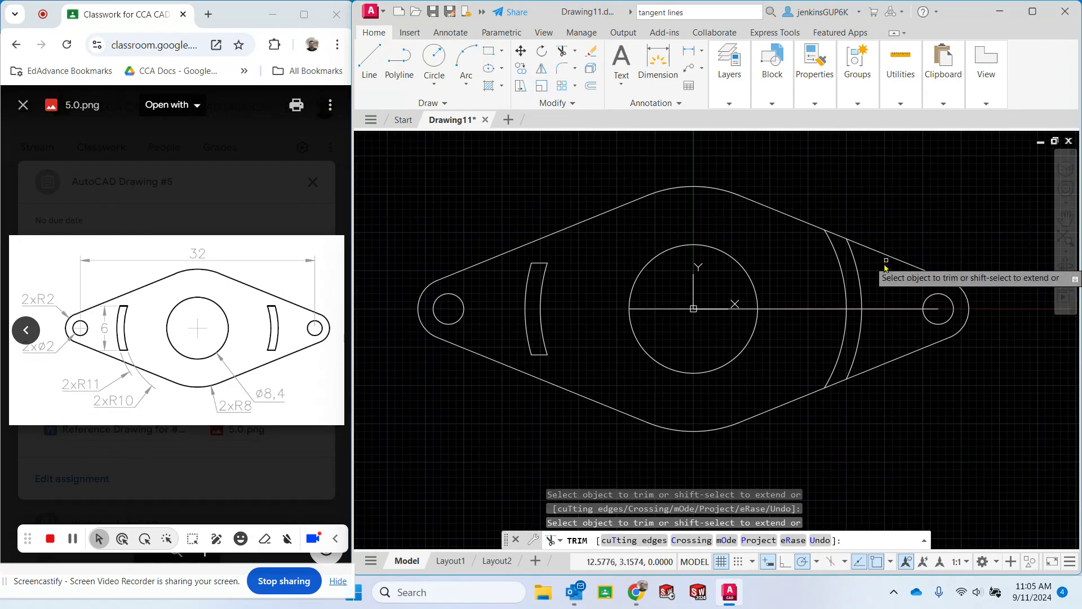
Step: Trim away the remaining radius 10 and 11 arcs on the right side of the flange with a fence
{"action": "left_click", "coordinate": [563, 52]}
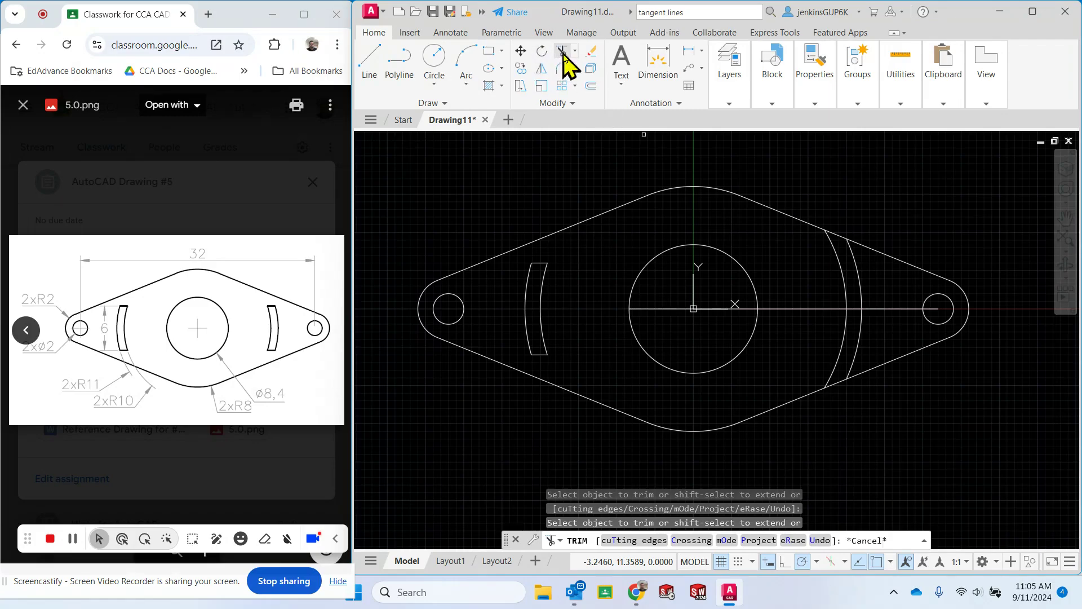
{"action": "left_click", "coordinate": [793, 251]}
{"action": "left_click", "coordinate": [863, 287]}
{"action": "key", "text": "Return"}
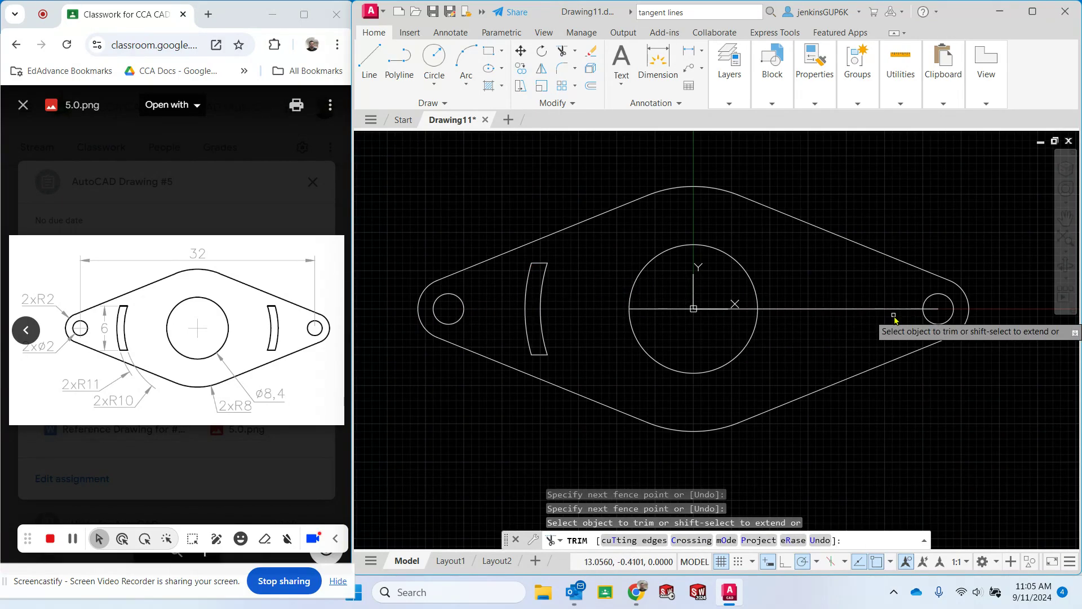
Step: Draw a vertical line from the origin up to the top of the flange outline, 8 units long
{"action": "left_click", "coordinate": [370, 59]}
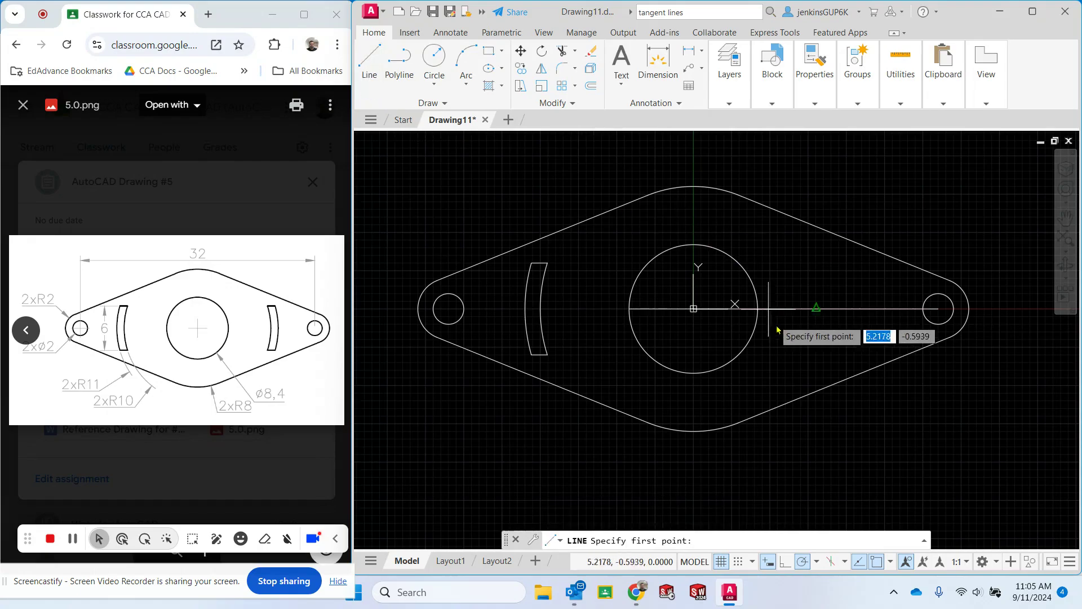
{"action": "left_click", "coordinate": [693, 309]}
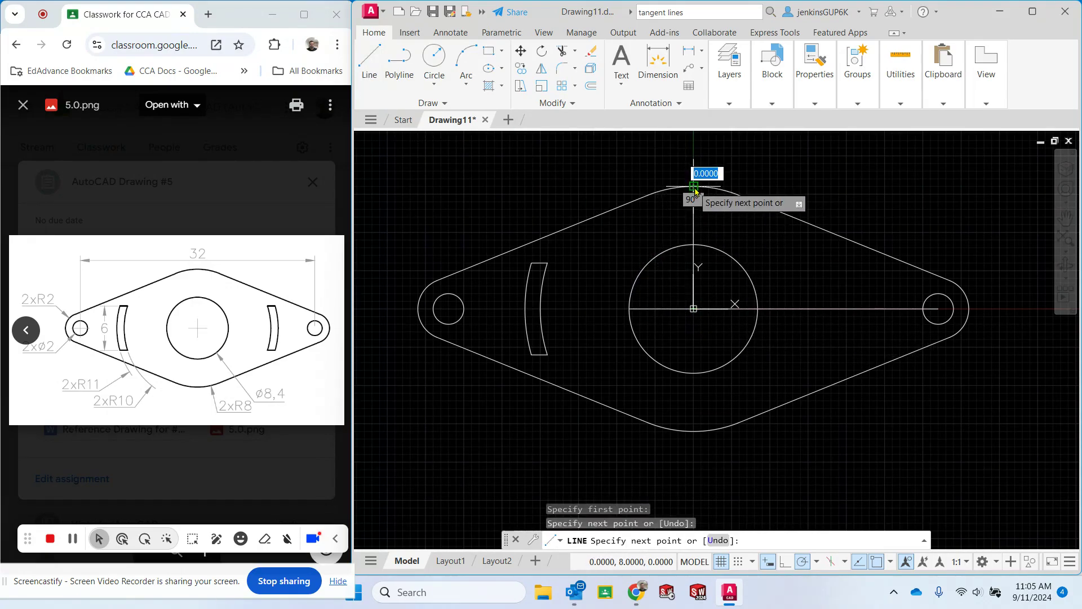
{"action": "key", "text": "Escape"}
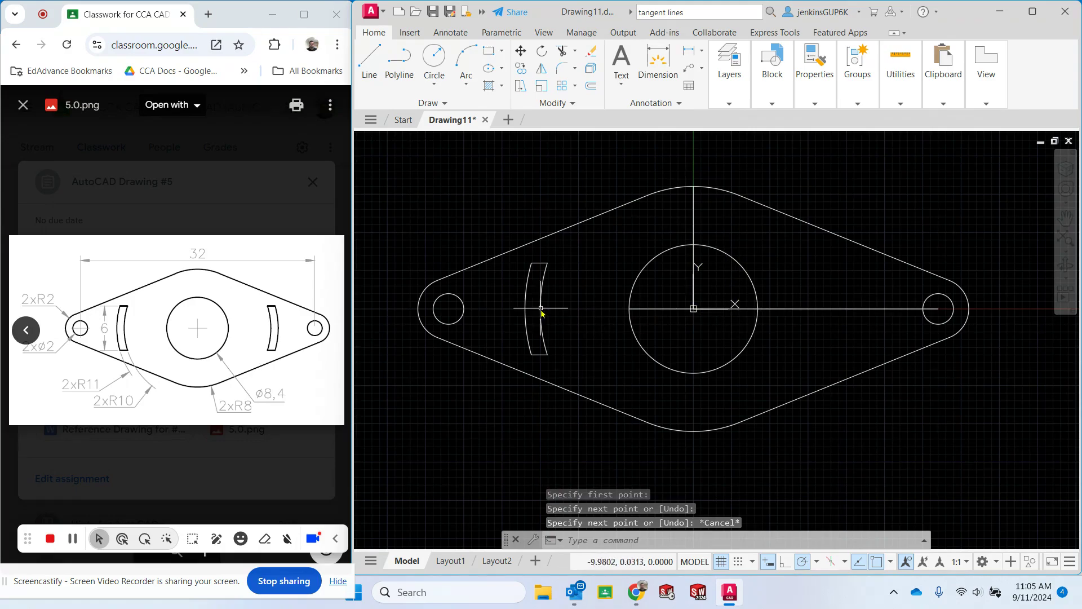
Step: Mirror the four edges of the left curved slot about the vertical center line, keeping the source objects
{"action": "left_click", "coordinate": [541, 68]}
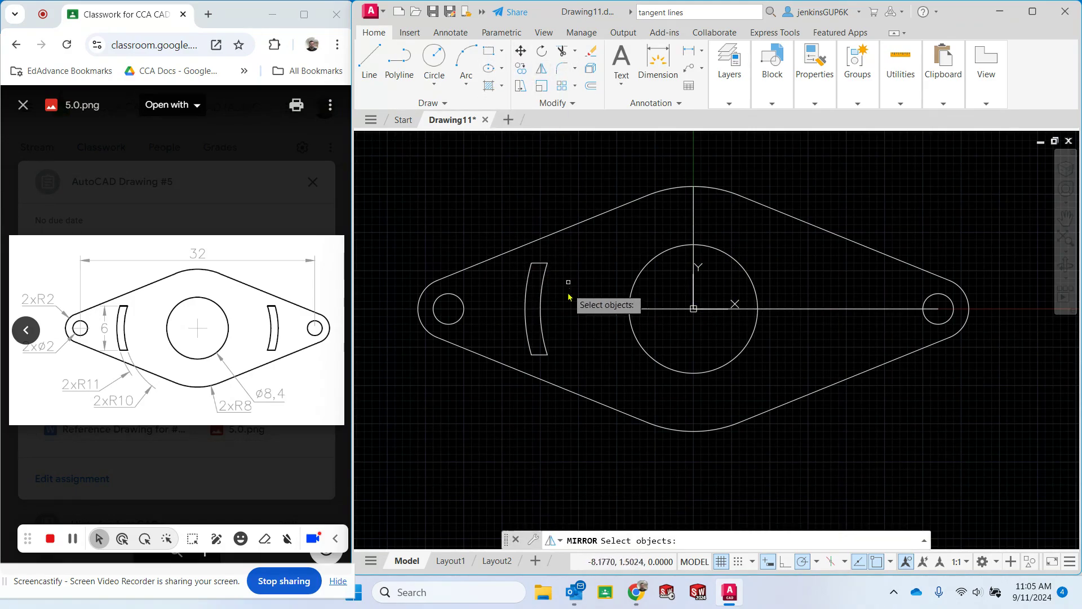
{"action": "left_click", "coordinate": [539, 264]}
{"action": "left_click", "coordinate": [528, 299]}
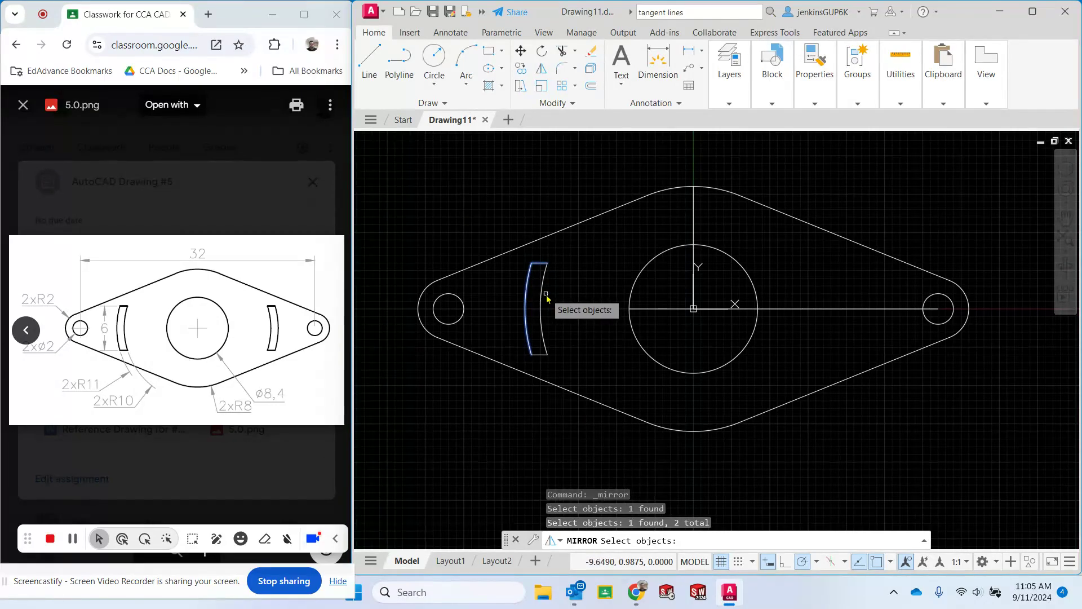
{"action": "left_click", "coordinate": [544, 294]}
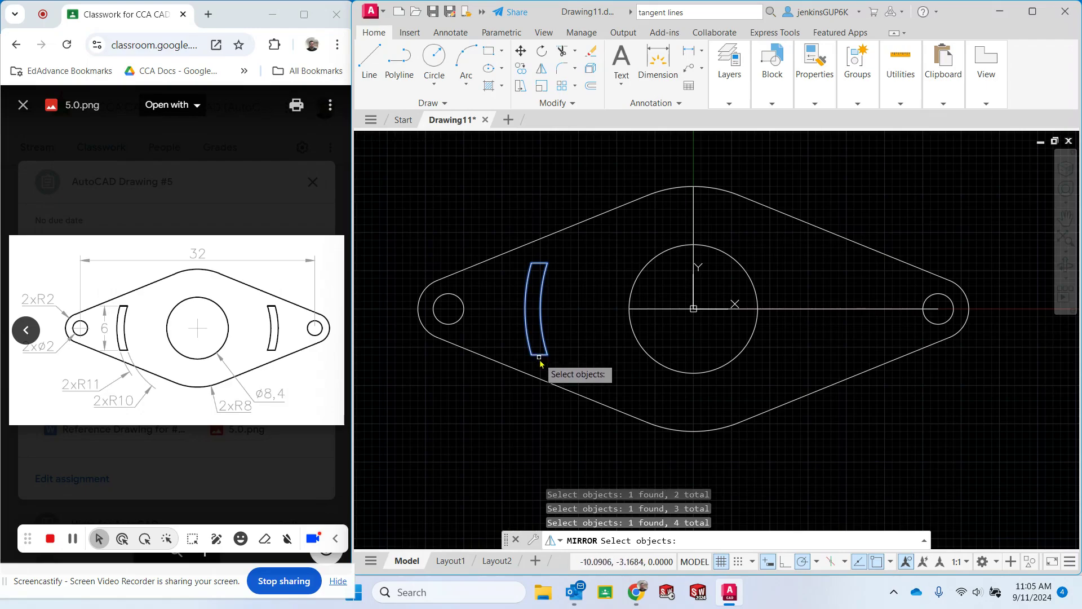
{"action": "key", "text": "Return"}
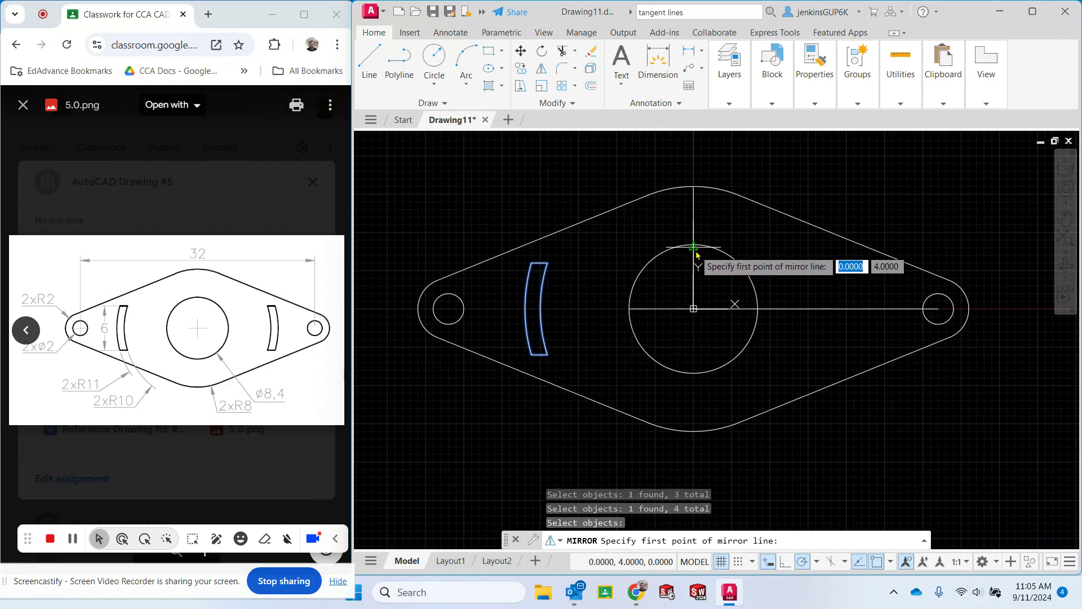
{"action": "left_click", "coordinate": [697, 269]}
{"action": "left_click", "coordinate": [695, 187]}
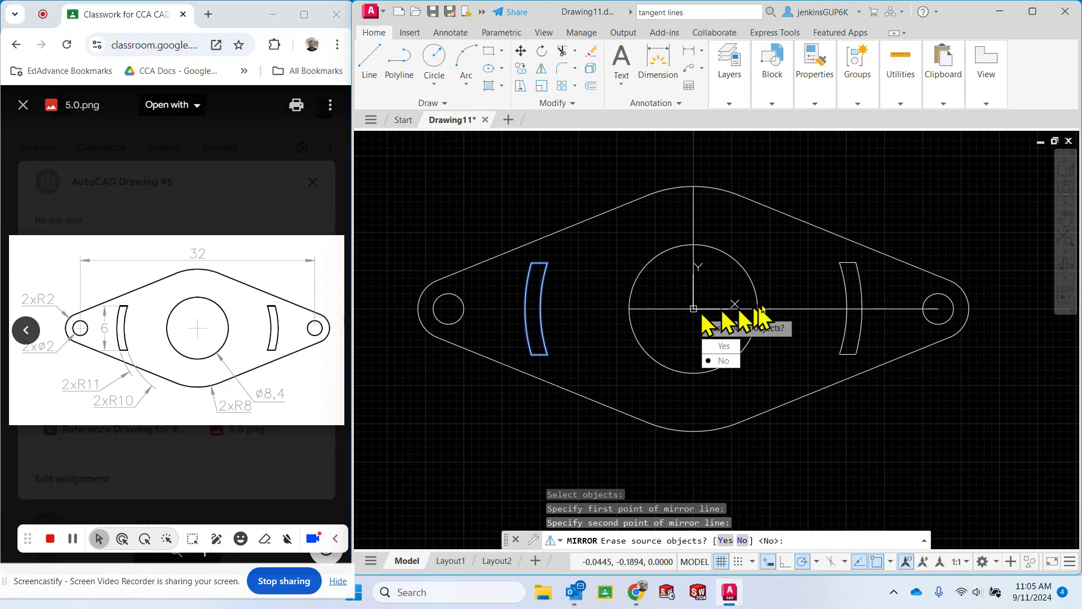
{"action": "left_click", "coordinate": [724, 361]}
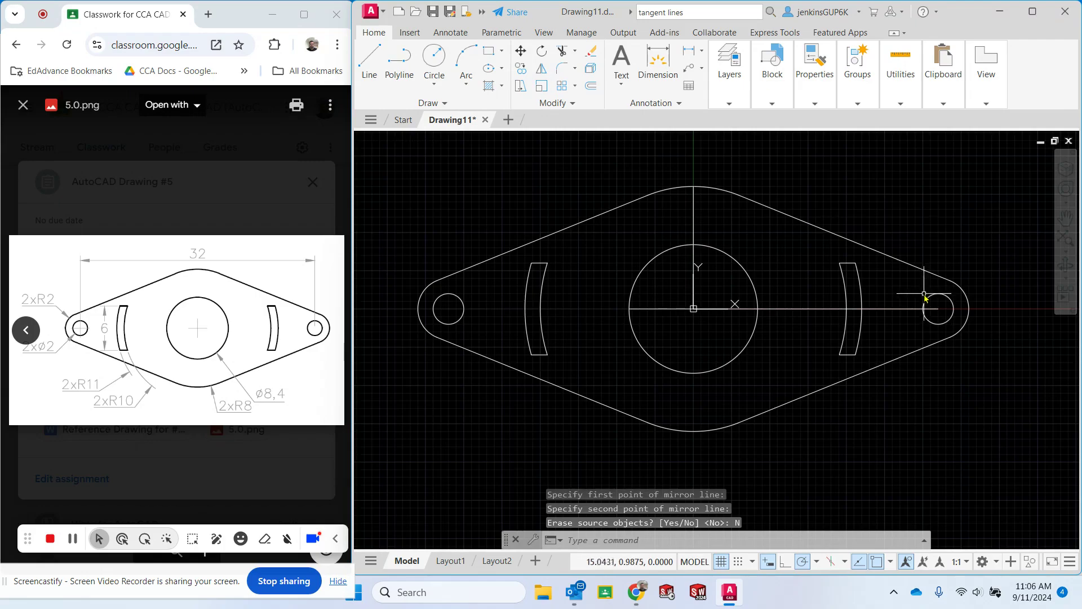
Step: Trim the horizontal center line's pieces from inside the right hole through the right curved slot to the central circle
{"action": "left_click", "coordinate": [562, 51]}
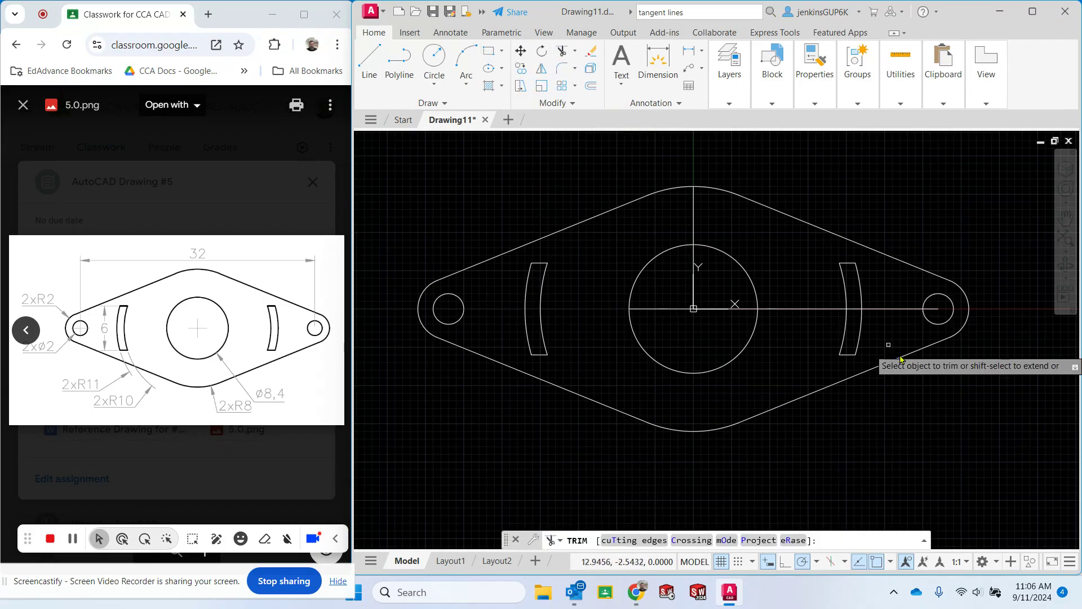
{"action": "left_click", "coordinate": [902, 309]}
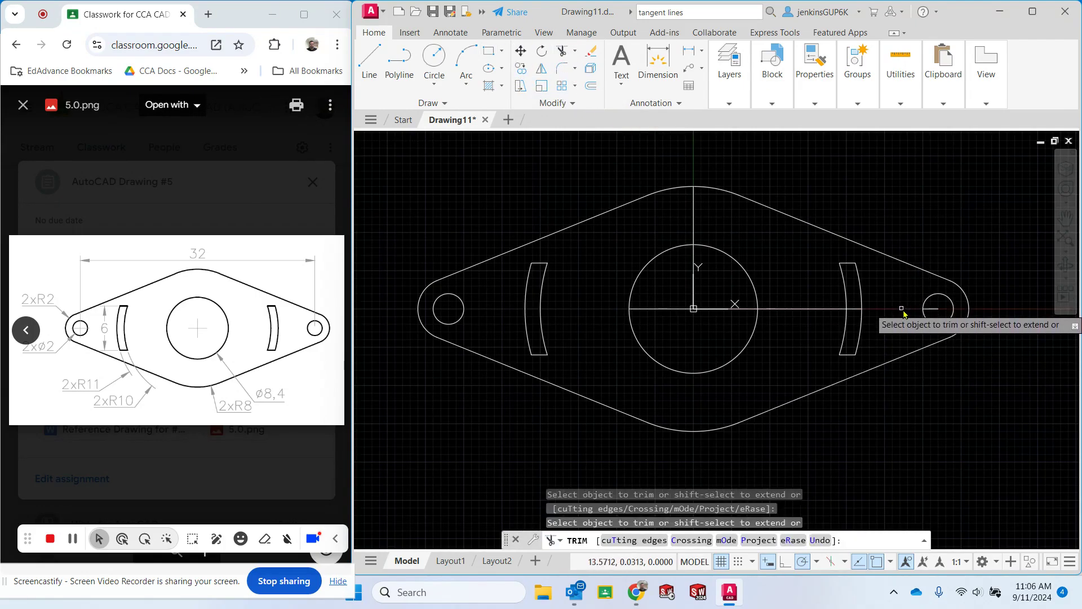
{"action": "left_click", "coordinate": [938, 311]}
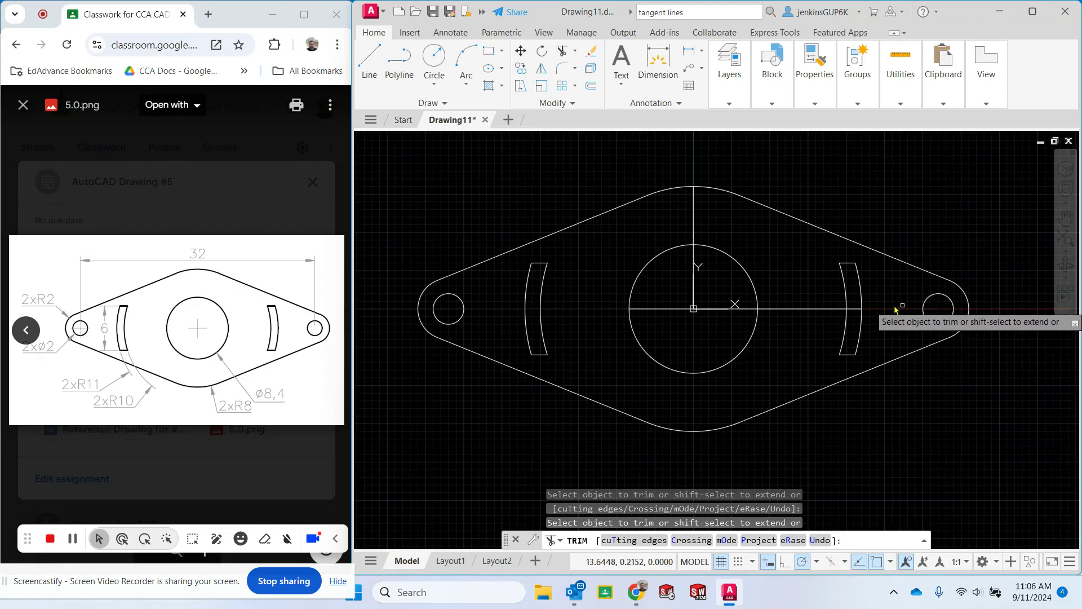
{"action": "left_click", "coordinate": [853, 310]}
{"action": "left_click", "coordinate": [853, 303]}
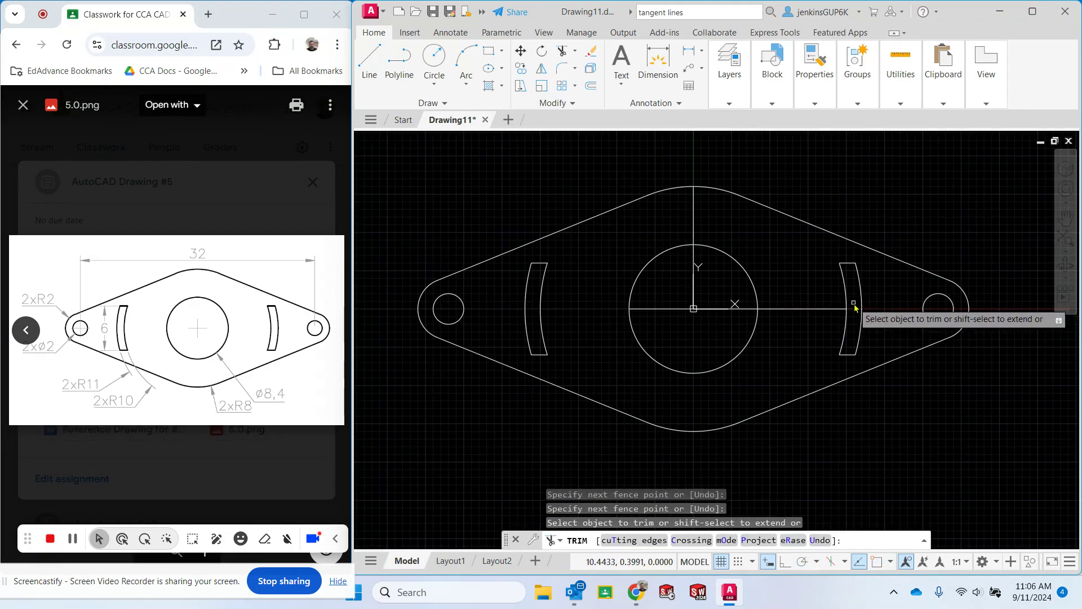
{"action": "left_click", "coordinate": [827, 309]}
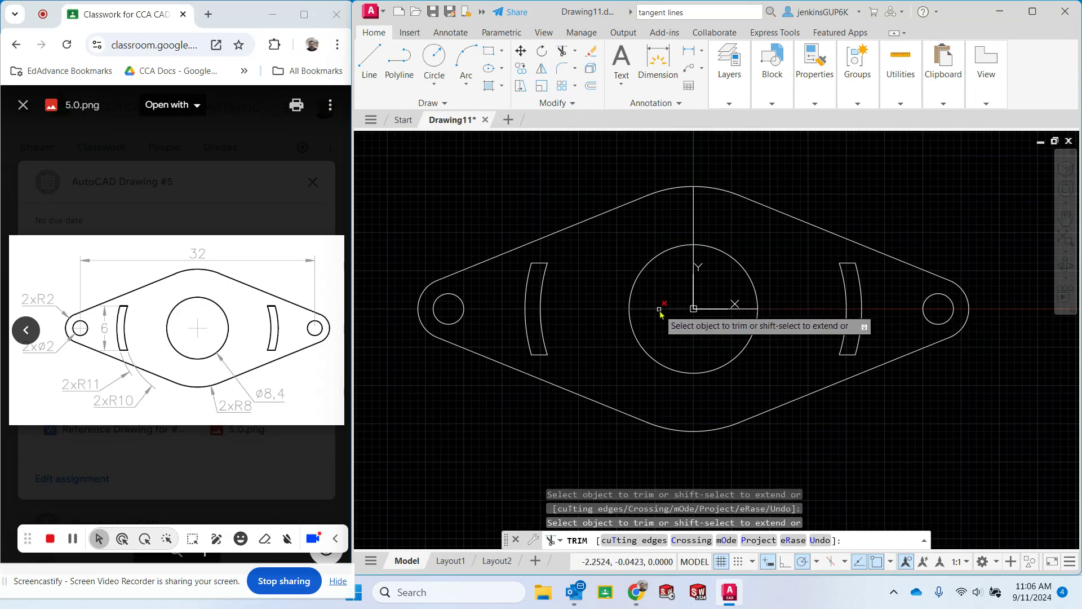
Step: Trim away the vertical center line above and inside the central circle, plus the horizontal line remaining inside that circle
{"action": "left_click", "coordinate": [694, 216]}
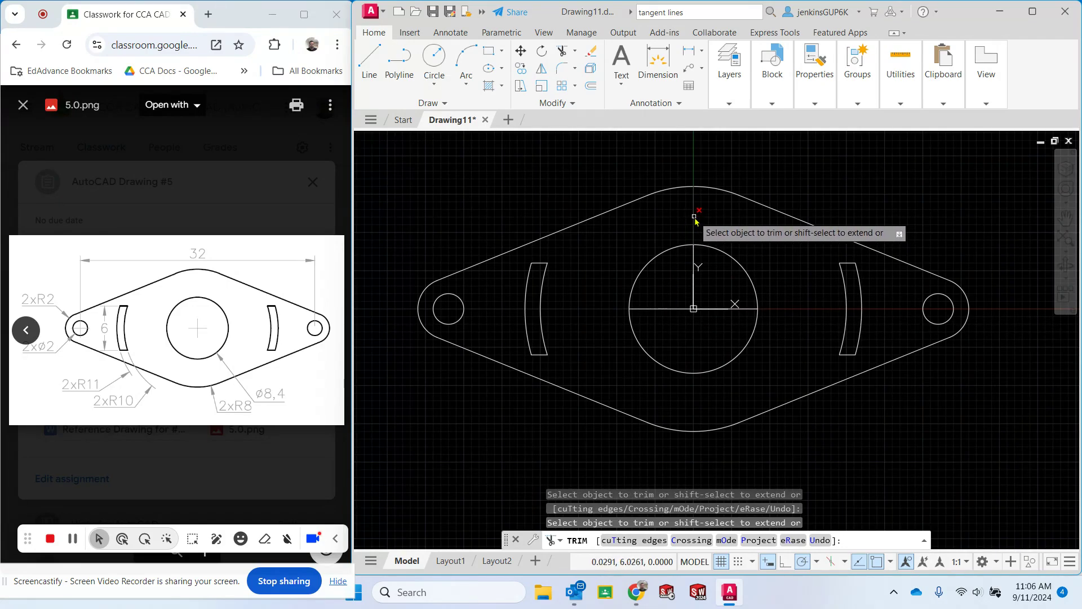
{"action": "left_click", "coordinate": [694, 257]}
{"action": "left_click", "coordinate": [737, 308]}
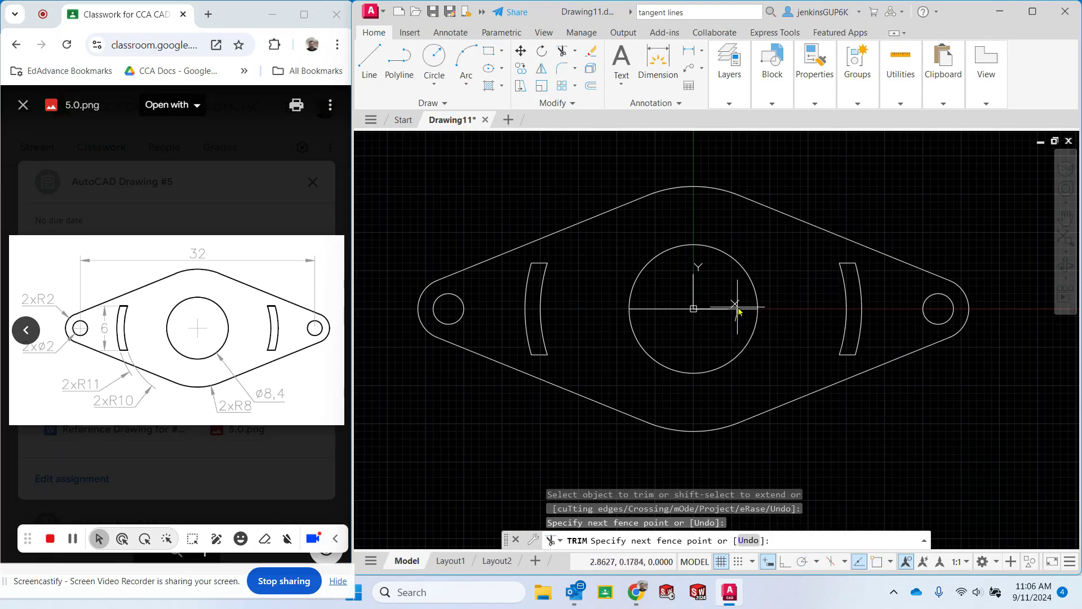
{"action": "left_click_drag", "start_coordinate": [683, 337], "coordinate": [683, 337]}
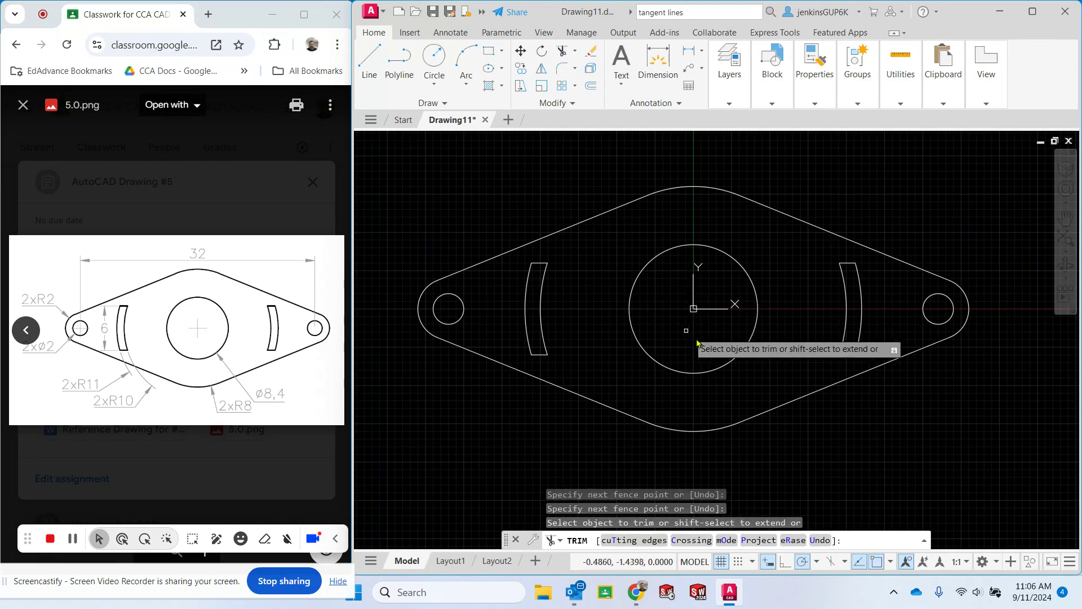